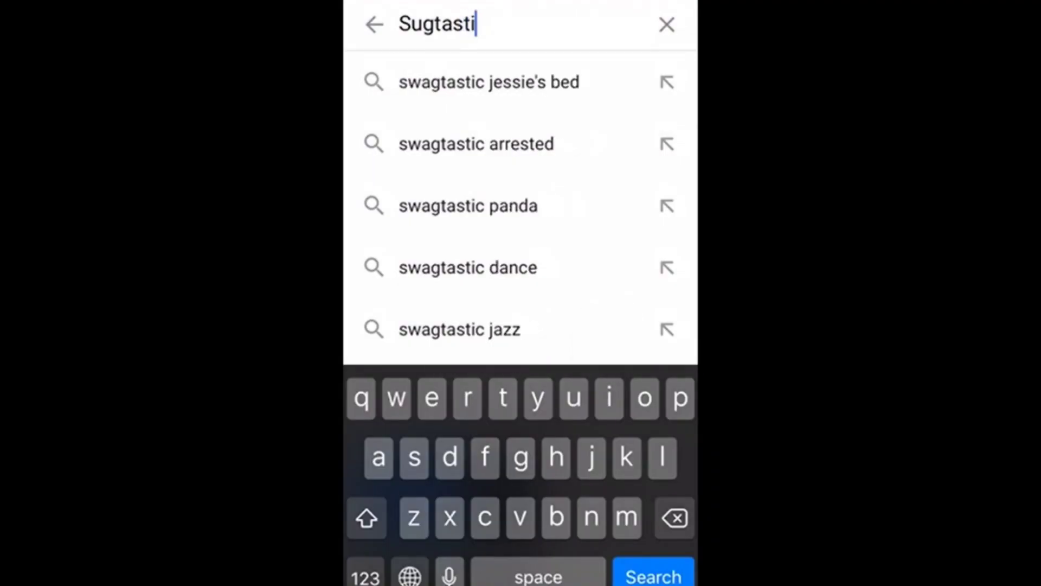
- Search YouTube for Sugtastic, then subscribe to that channel and open its notification options
key("Return")
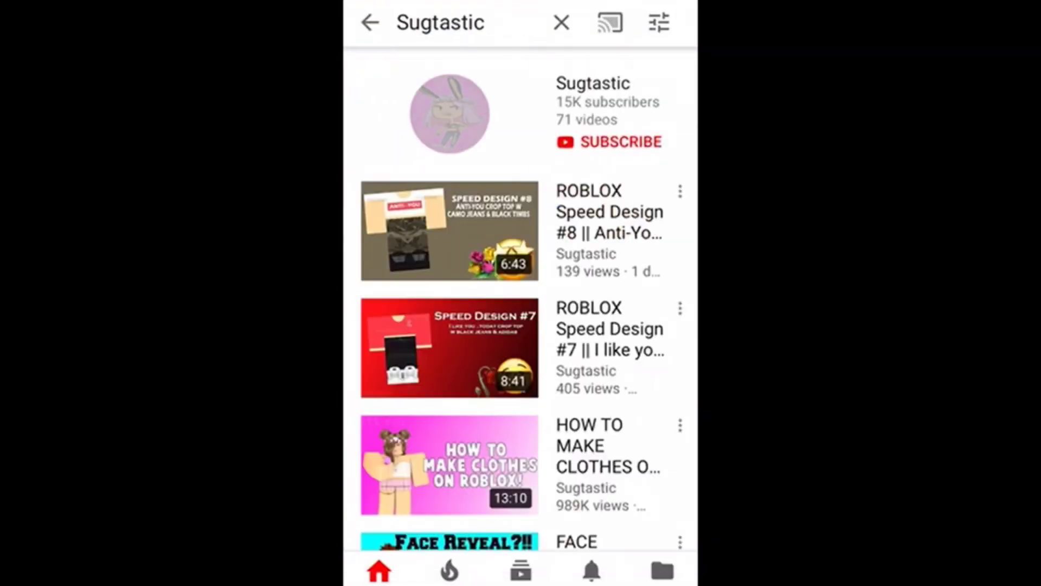
left_click(448, 112)
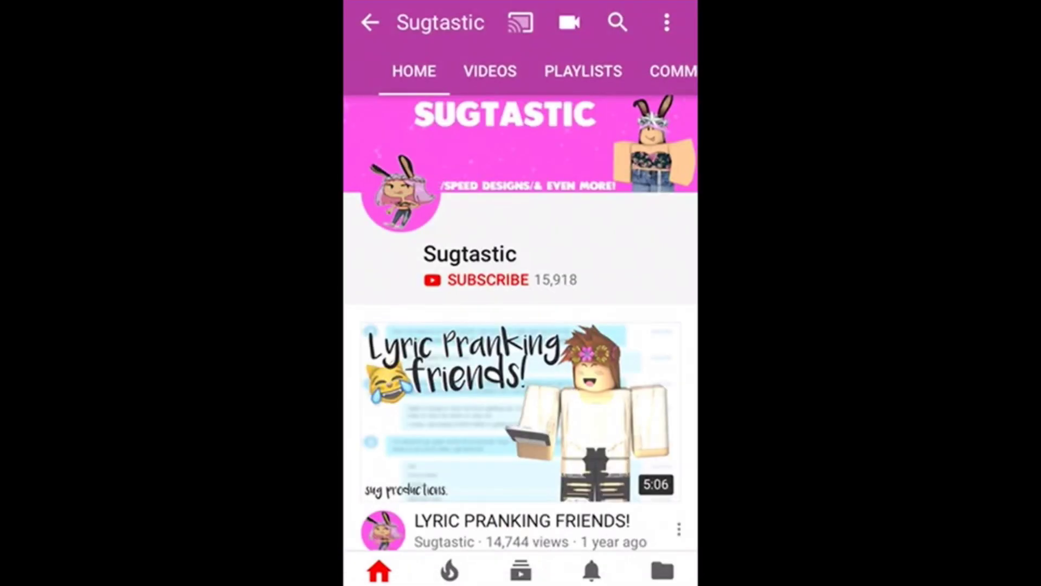
left_click(488, 280)
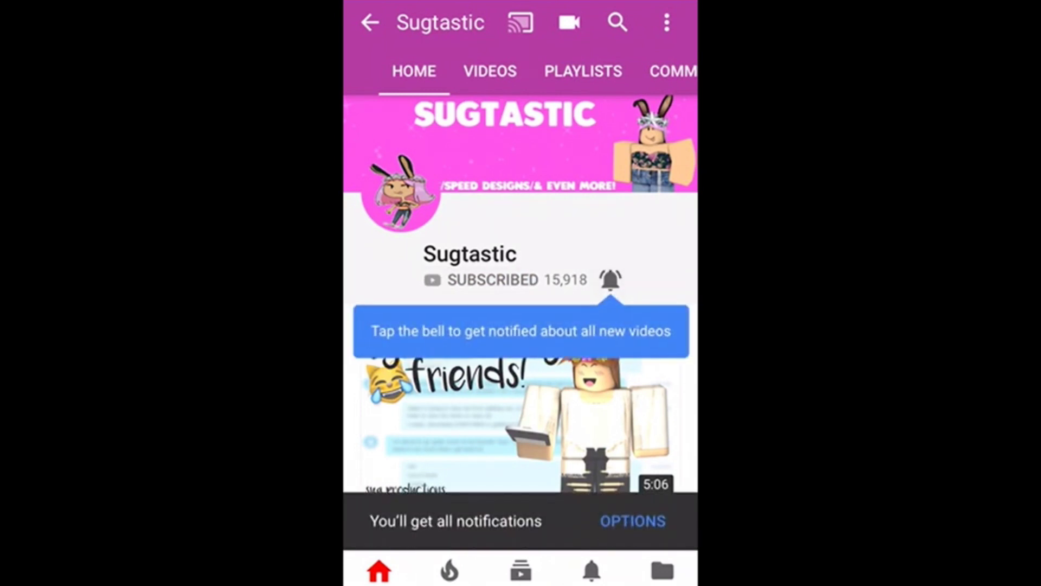
left_click(632, 521)
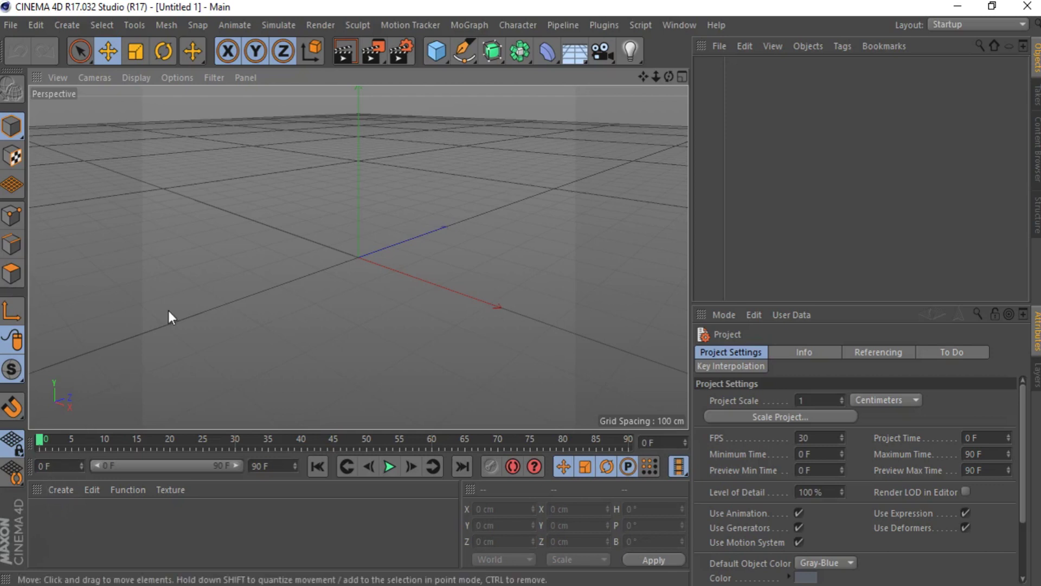
- In Cinema 4D, open the UnequallysLightroom project from the OneDrive gfx folder
left_click(15, 21)
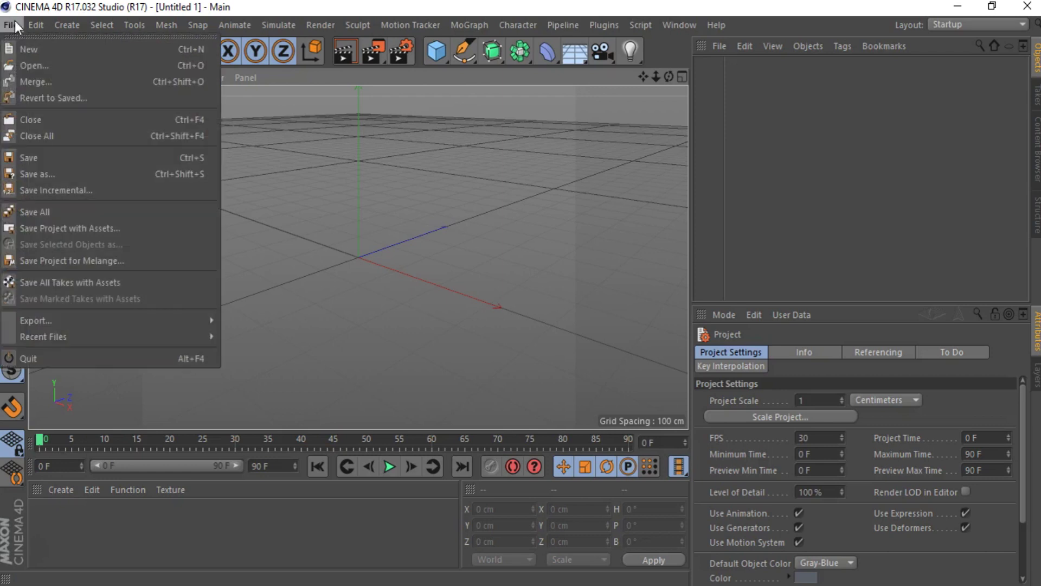
left_click(25, 66)
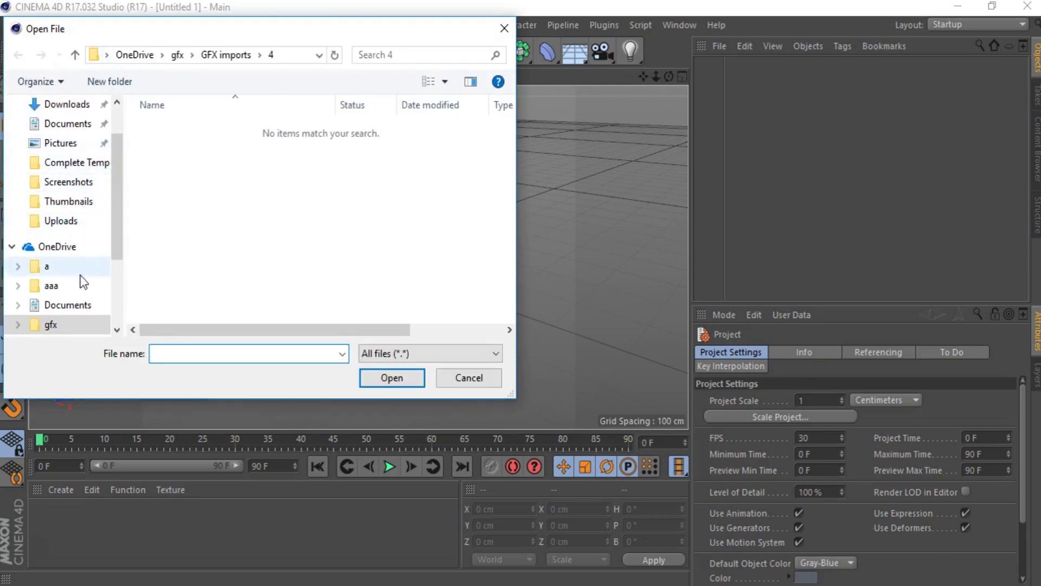
scroll(71, 282, "down", 1)
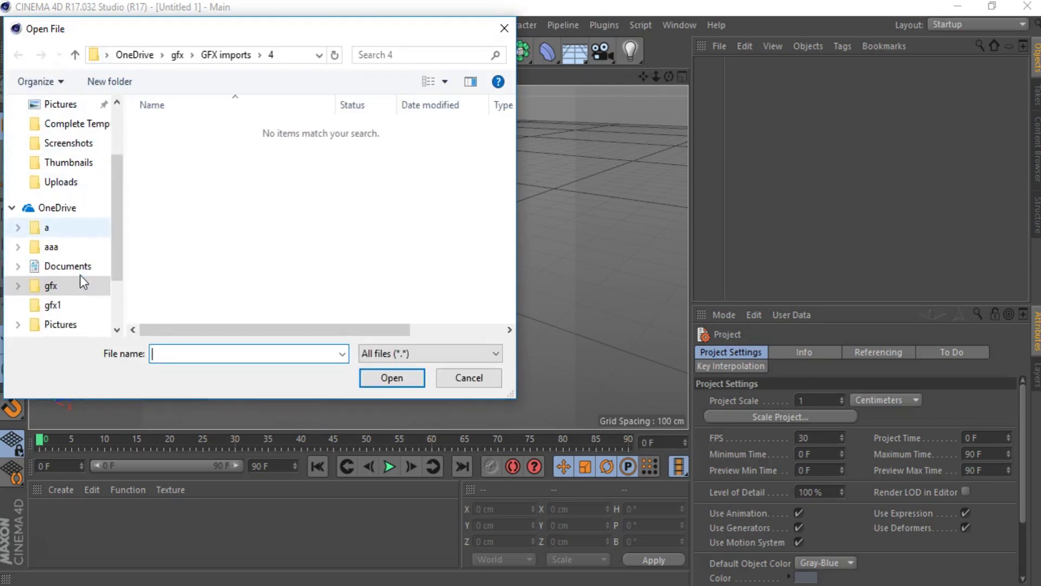
left_click(55, 288)
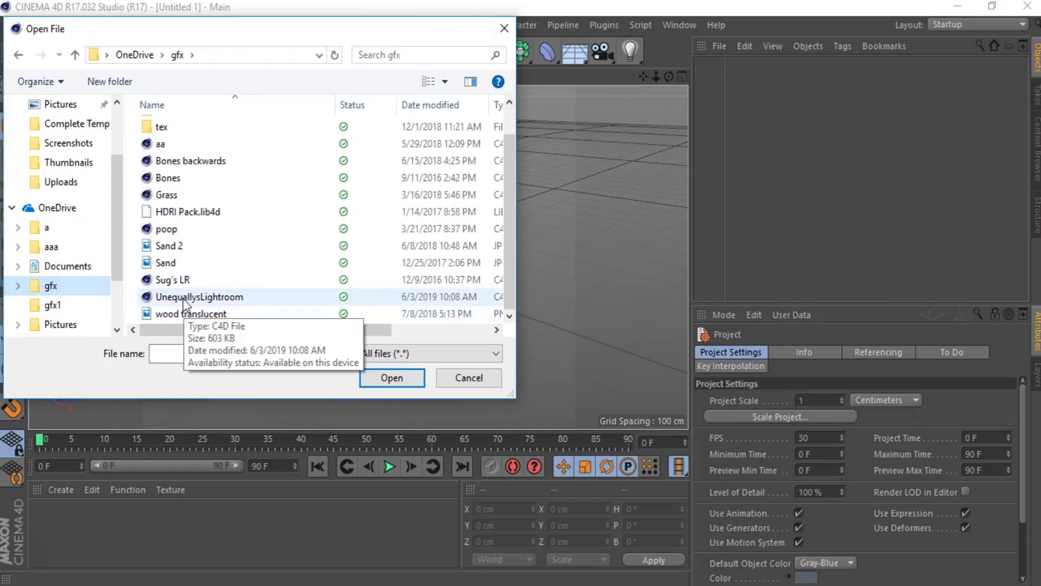
left_click(184, 298)
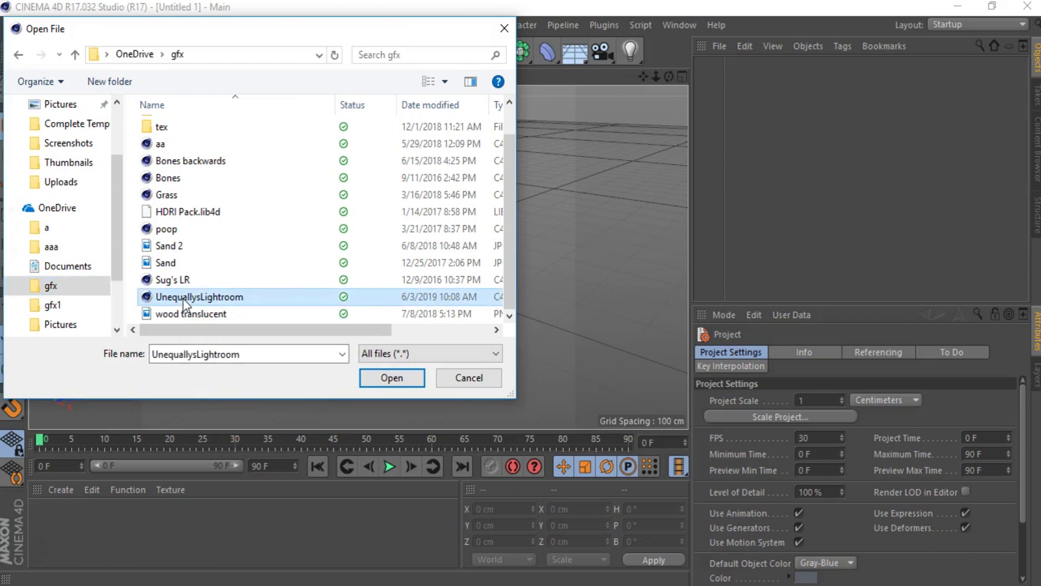
left_click(401, 383)
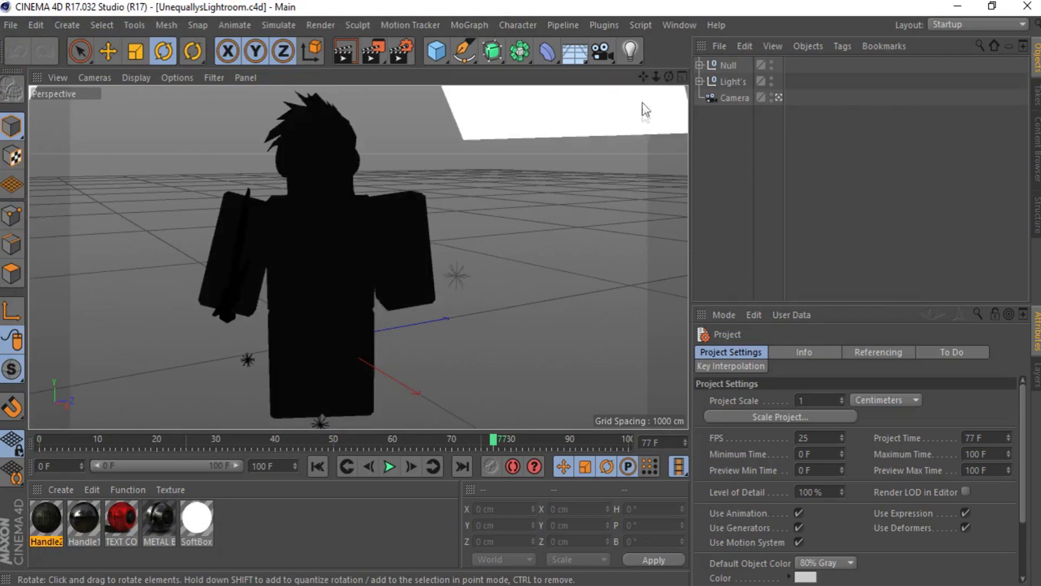
- Delete the Null object containing the existing black character from the light room scene
left_click_drag(669, 76, 643, 133)
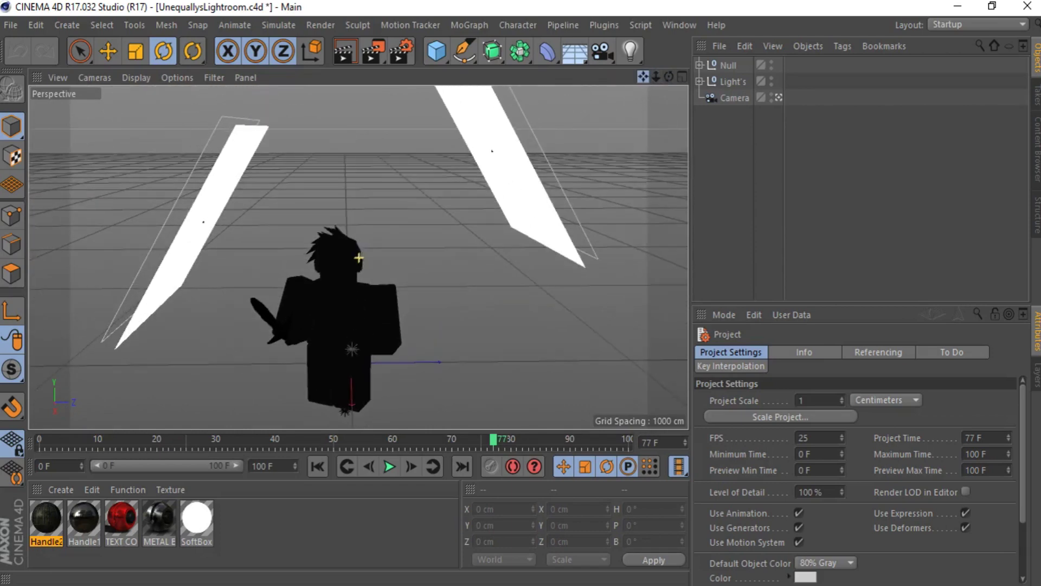
left_click(728, 66)
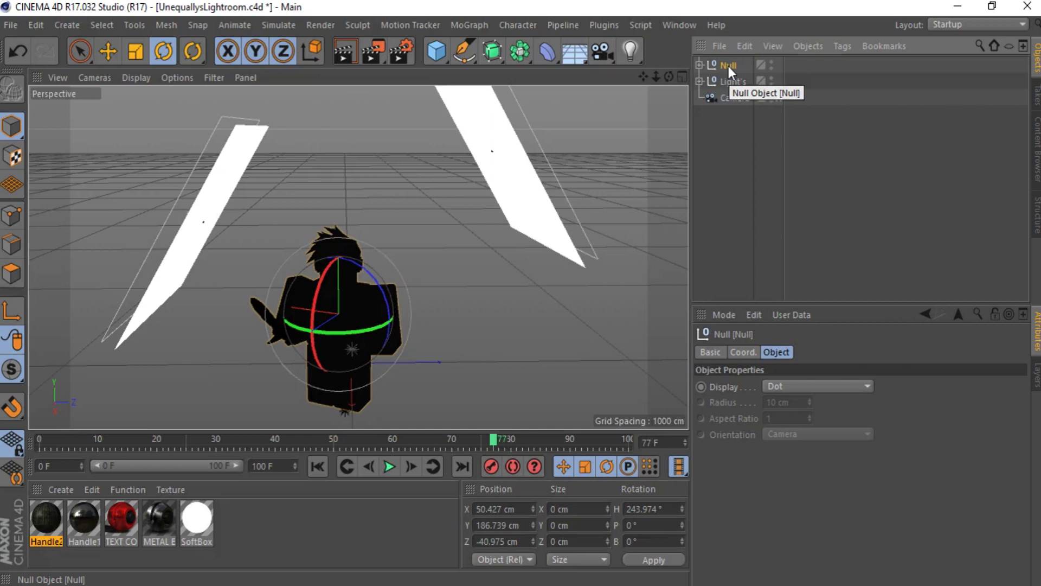
key("Delete")
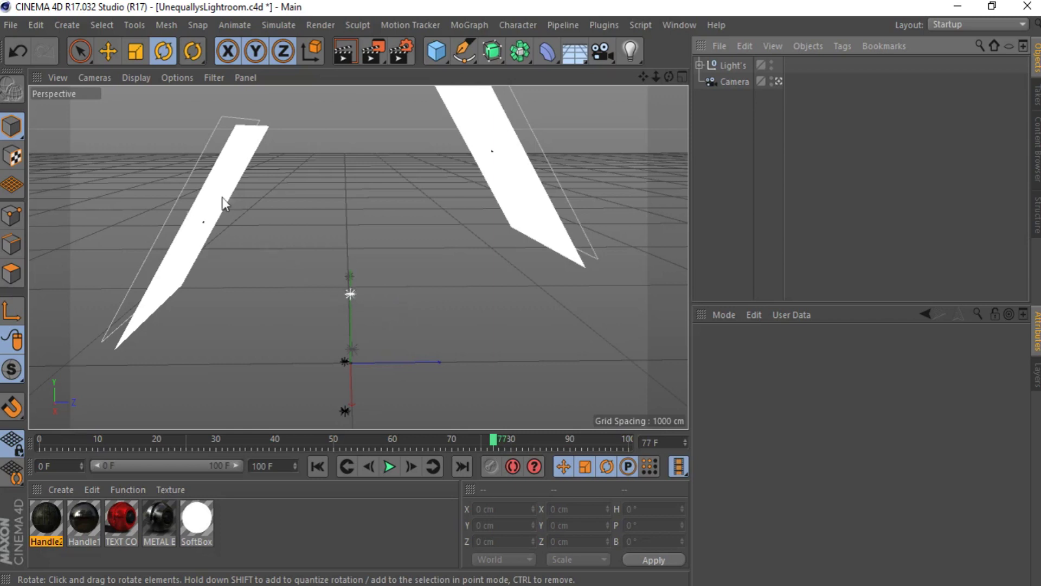
- Merge the Sug OBJ model from folder 1 of GFX imports into the scene, keeping the default import settings
left_click(9, 25)
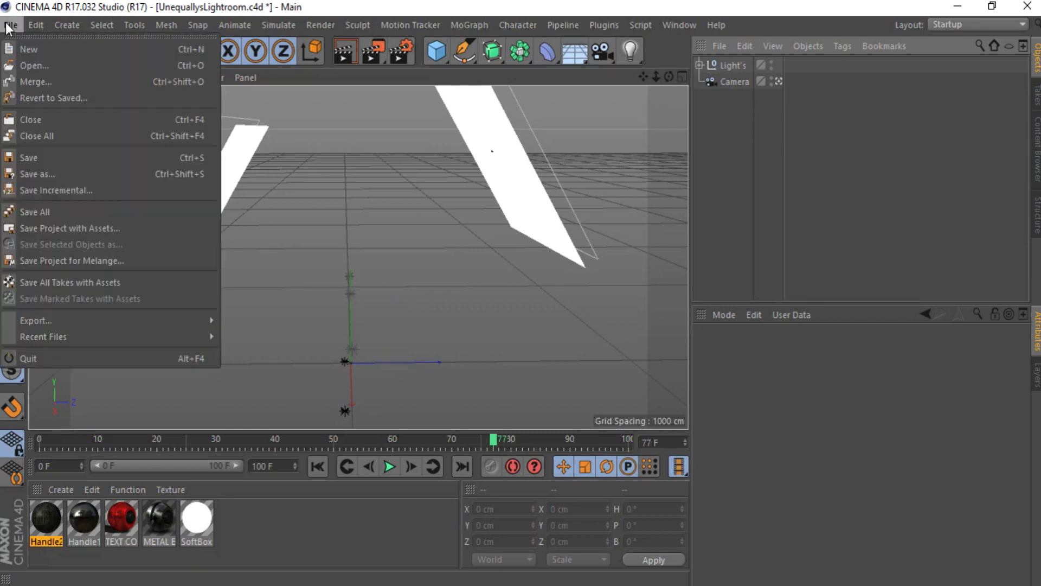
left_click(44, 84)
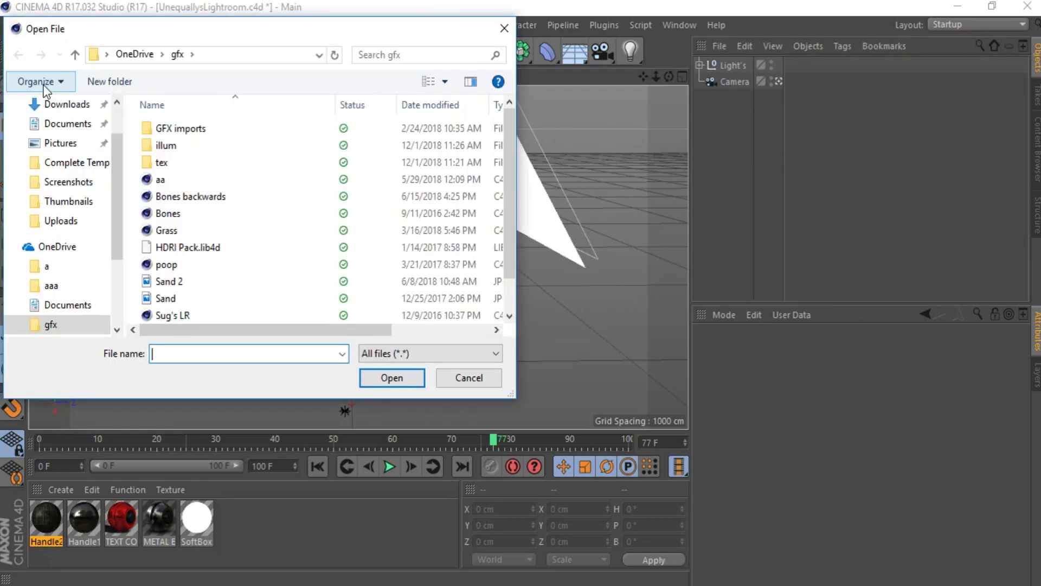
left_click(179, 133)
double_click(179, 130)
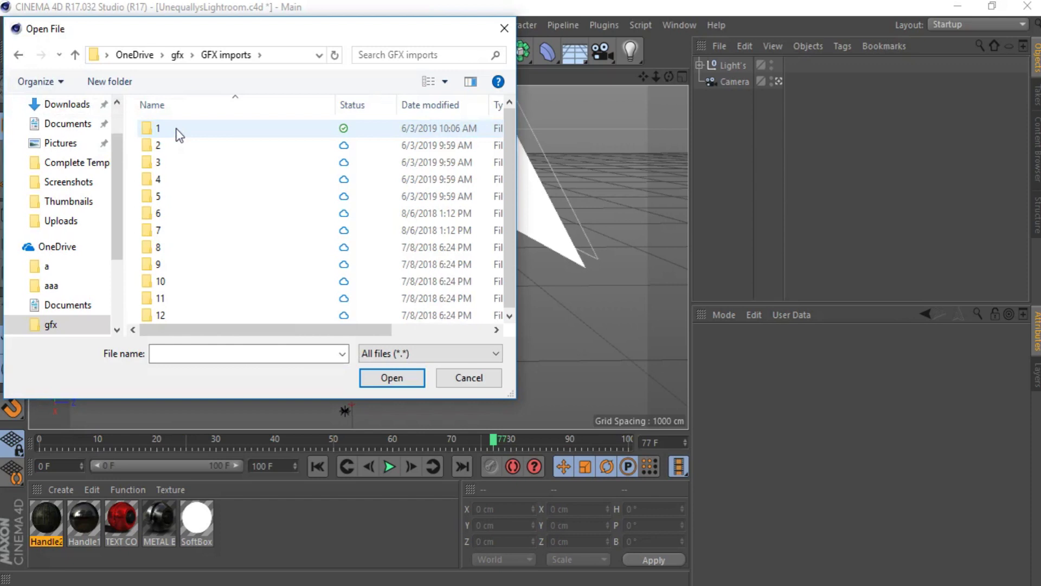
double_click(175, 132)
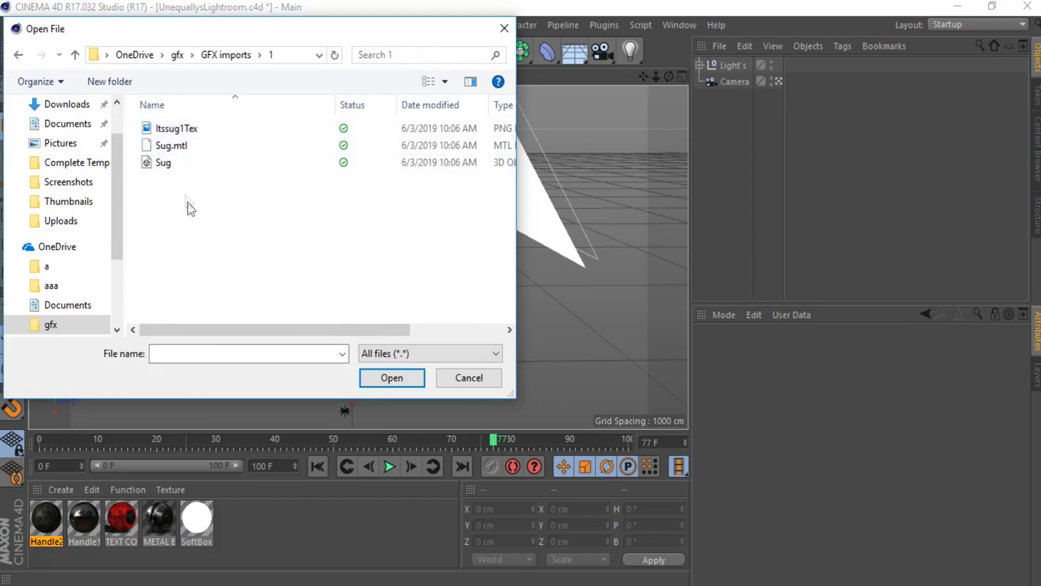
left_click(168, 167)
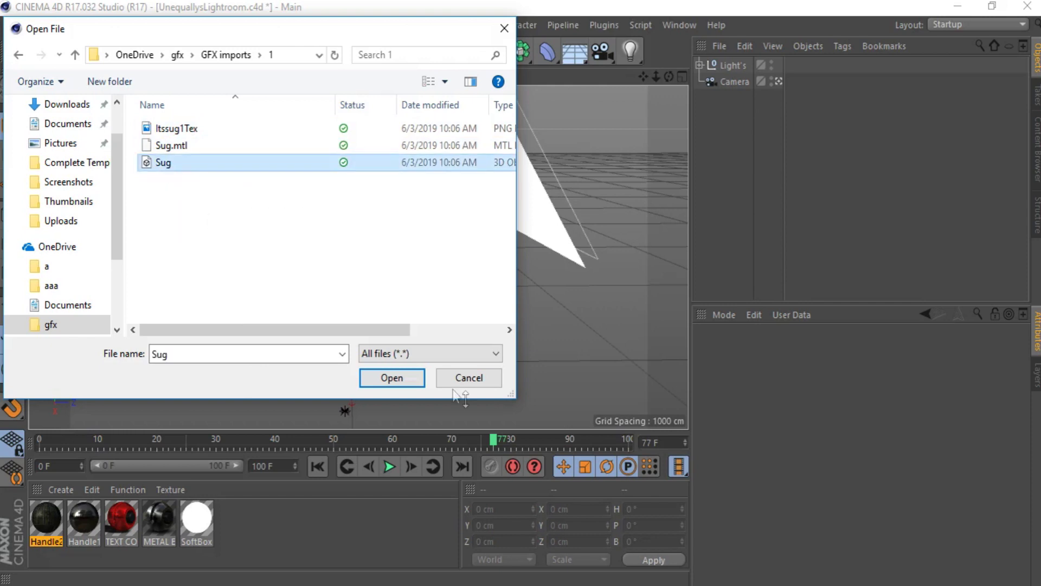
left_click(392, 378)
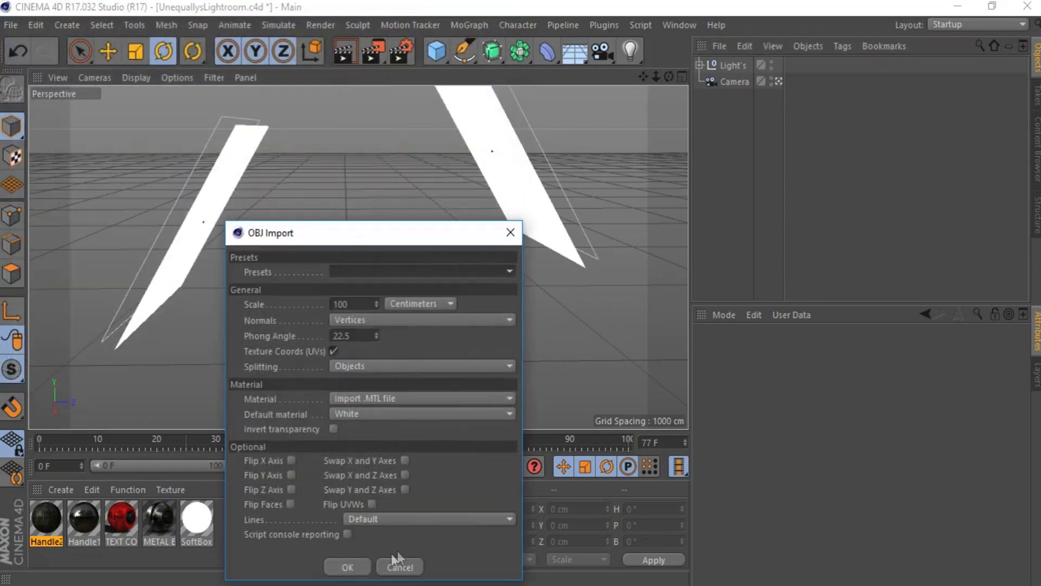
left_click(347, 567)
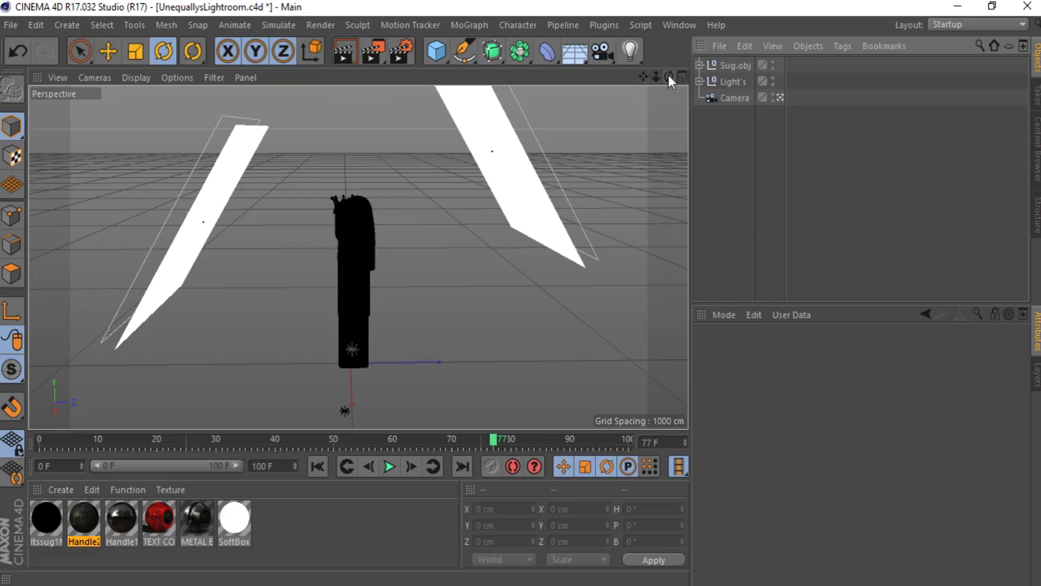
- Load Itssug1Tex from GFX imports folder 1 as the Itssug1Mtl material's color texture, copying the image to the project location
left_click_drag(668, 78, 627, 79)
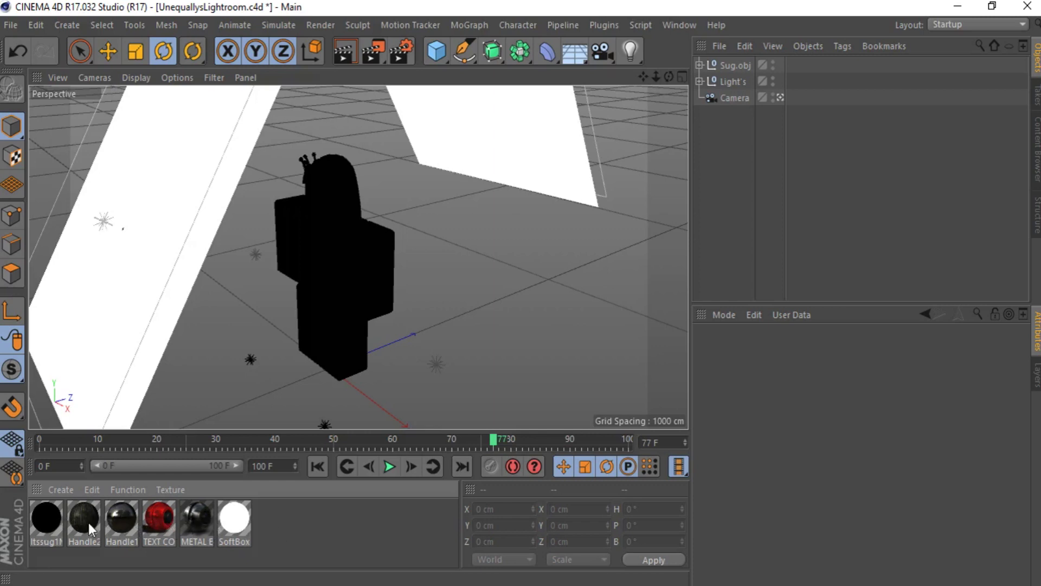
double_click(45, 517)
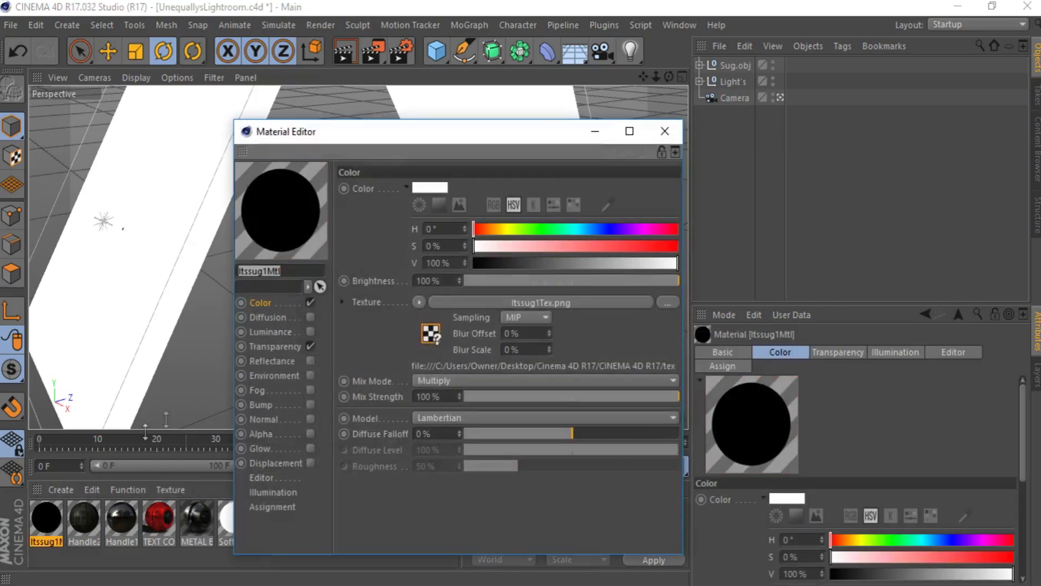
left_click_drag(384, 140, 305, 113)
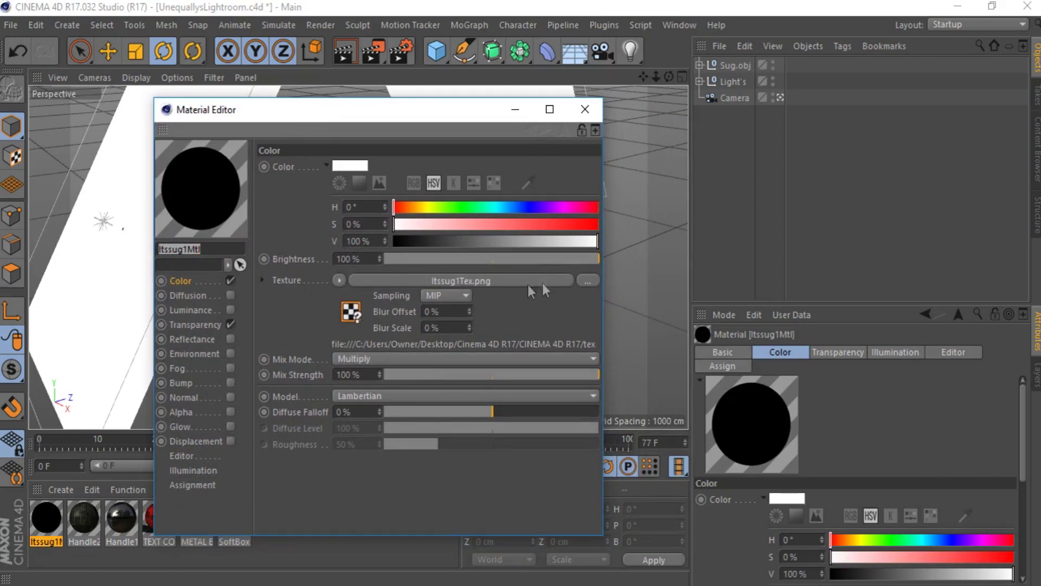
left_click(588, 281)
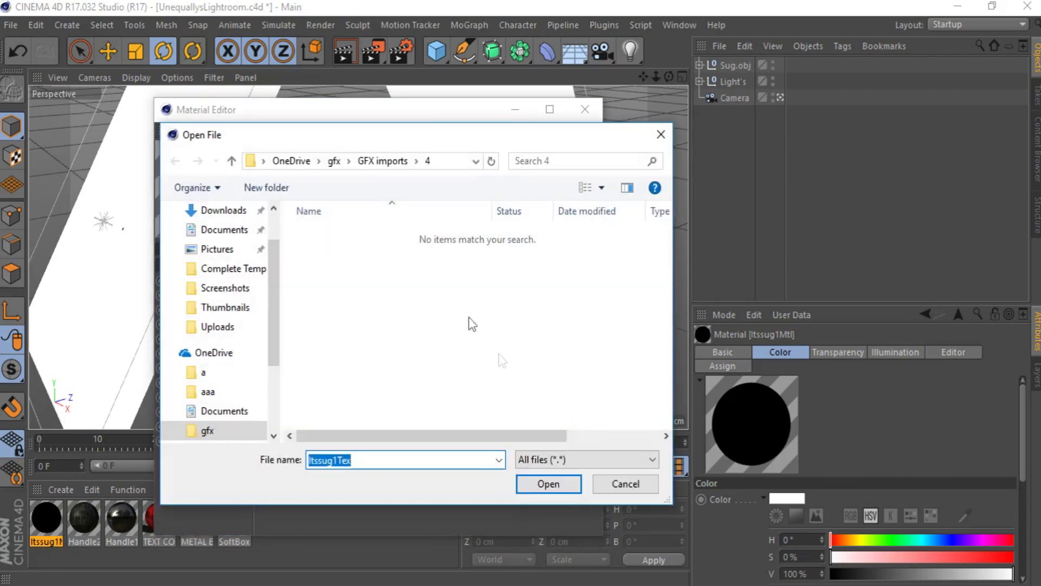
left_click(382, 160)
double_click(319, 238)
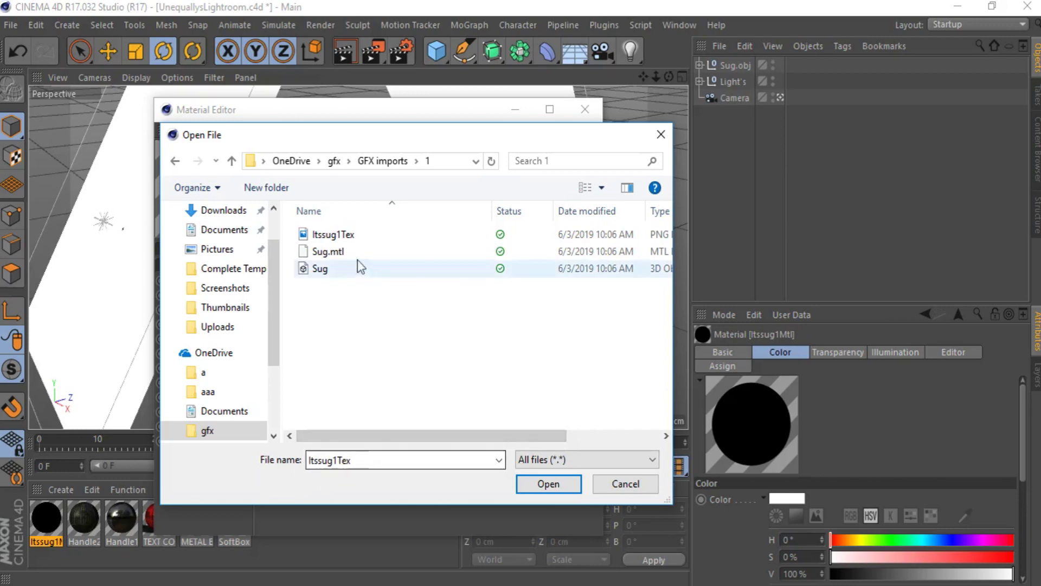
left_click(345, 238)
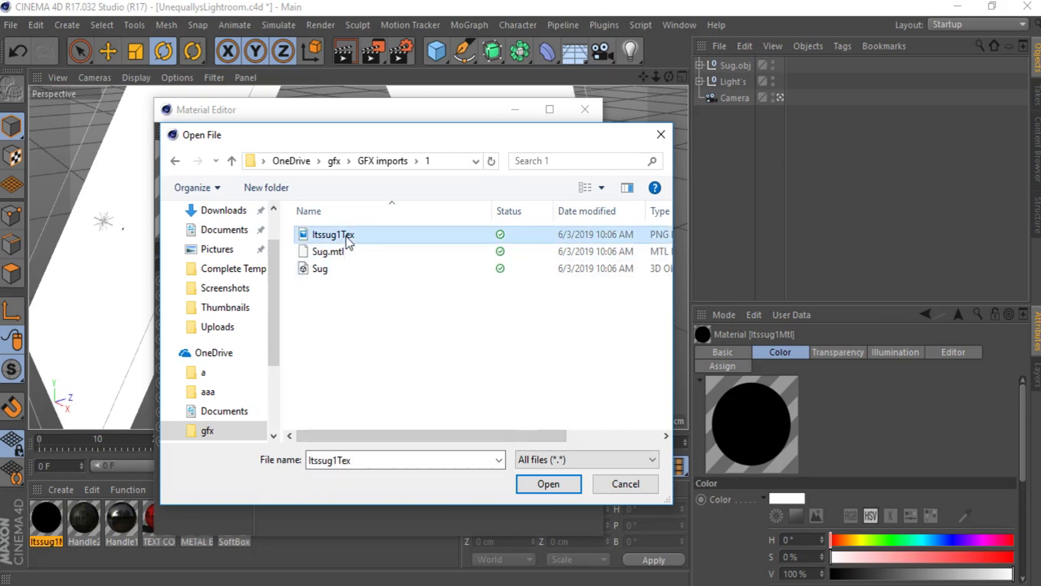
left_click(549, 484)
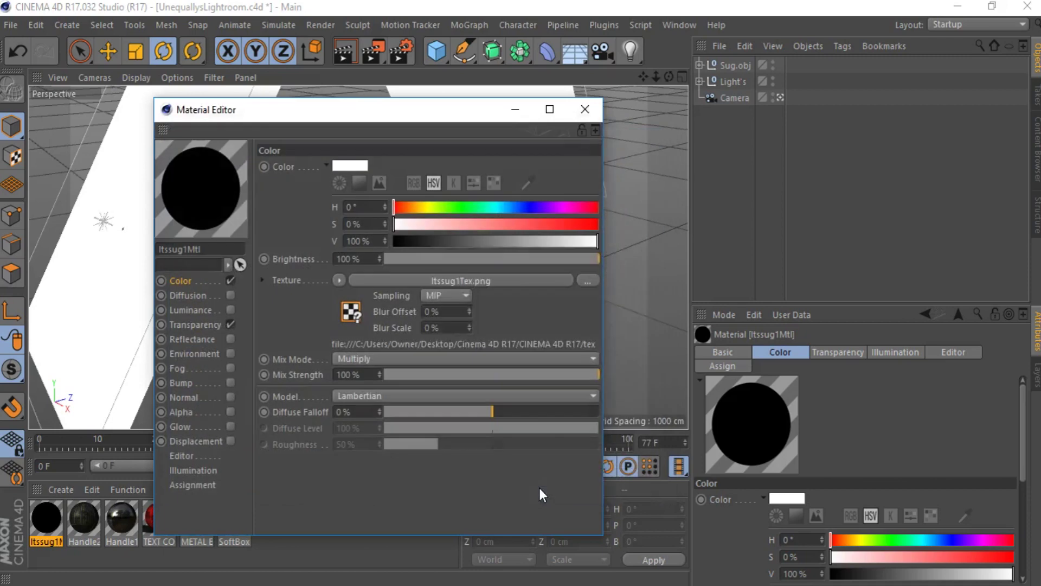
left_click(551, 357)
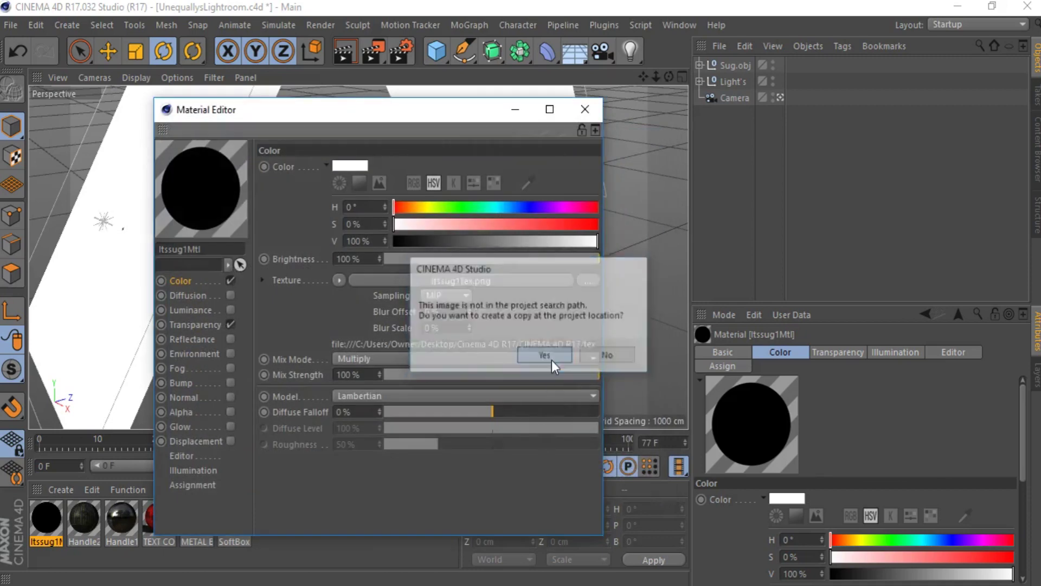
left_click(595, 109)
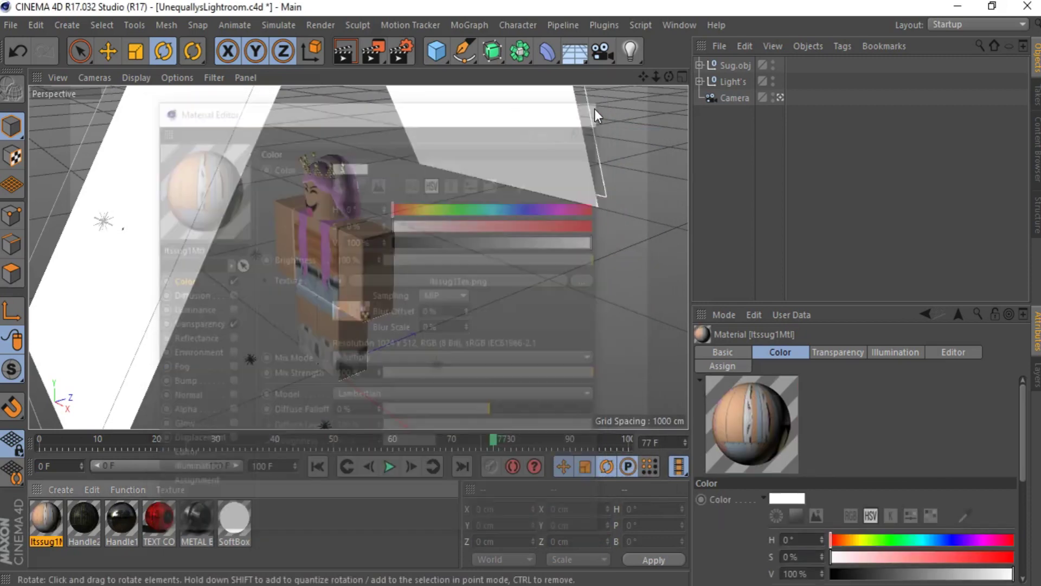
- Set the Itssug1Mtl material's texture preview size to No Scaling
mouse_move(669, 77)
left_mouse_down()
mouse_move(697, 52)
mouse_move(684, 29)
mouse_move(697, 41)
mouse_move(673, 75)
mouse_move(710, 71)
mouse_move(678, 71)
mouse_move(686, 62)
mouse_move(668, 77)
left_mouse_up()
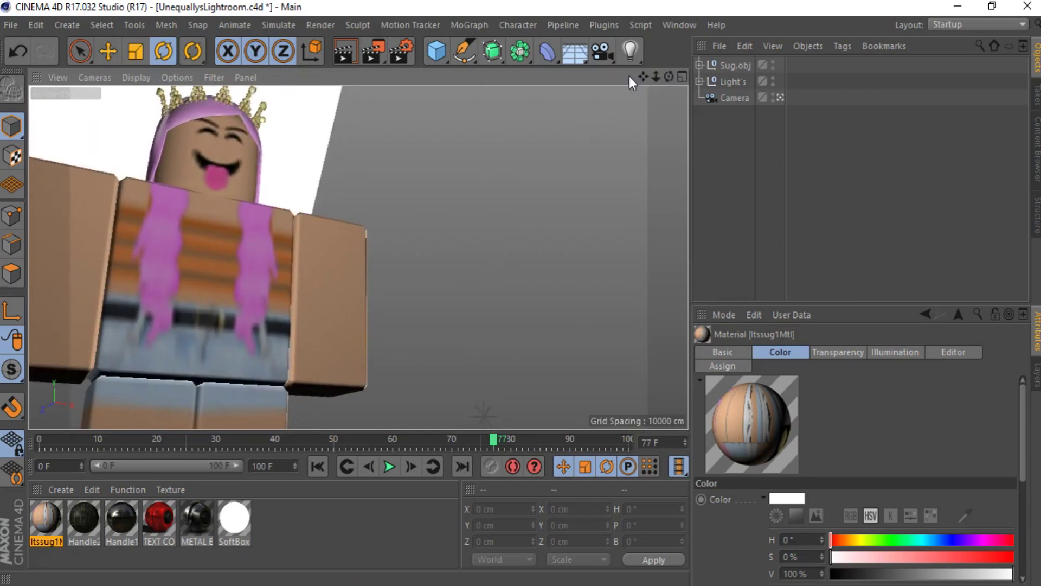
left_click_drag(642, 76, 657, 380)
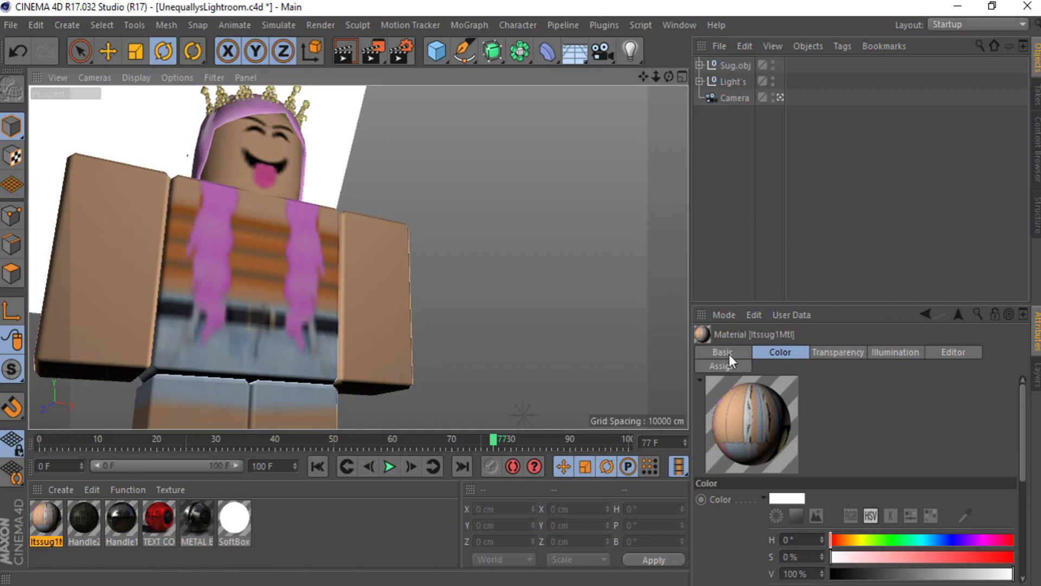
left_click(962, 354)
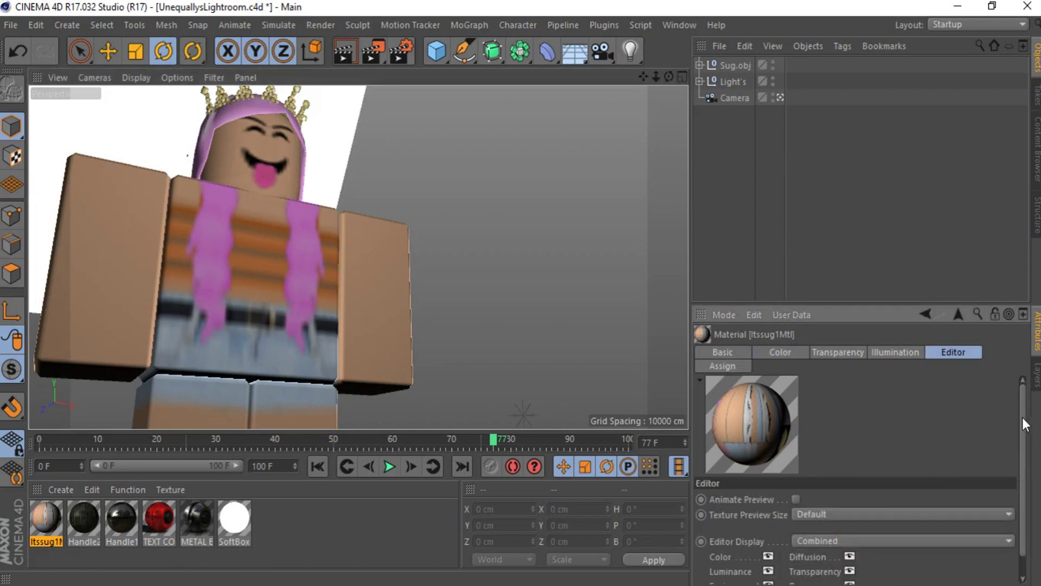
scroll(1025, 423, "down", 2)
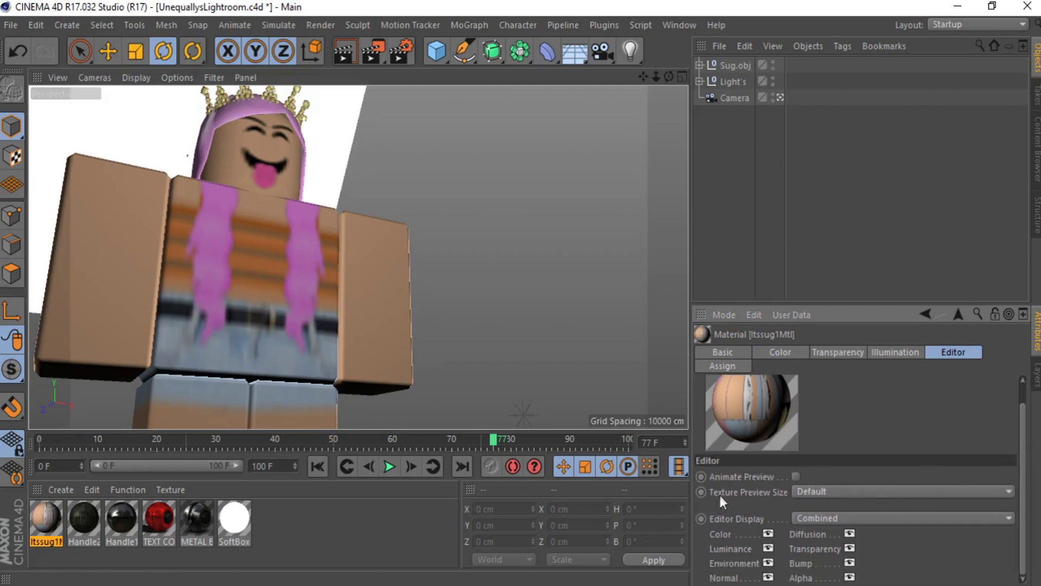
left_click(839, 491)
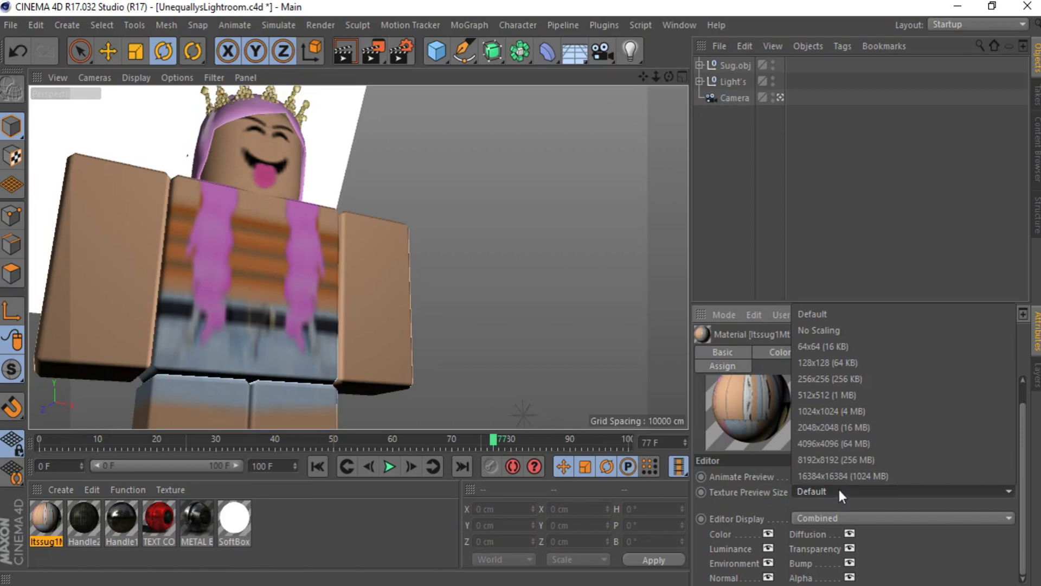
left_click(841, 332)
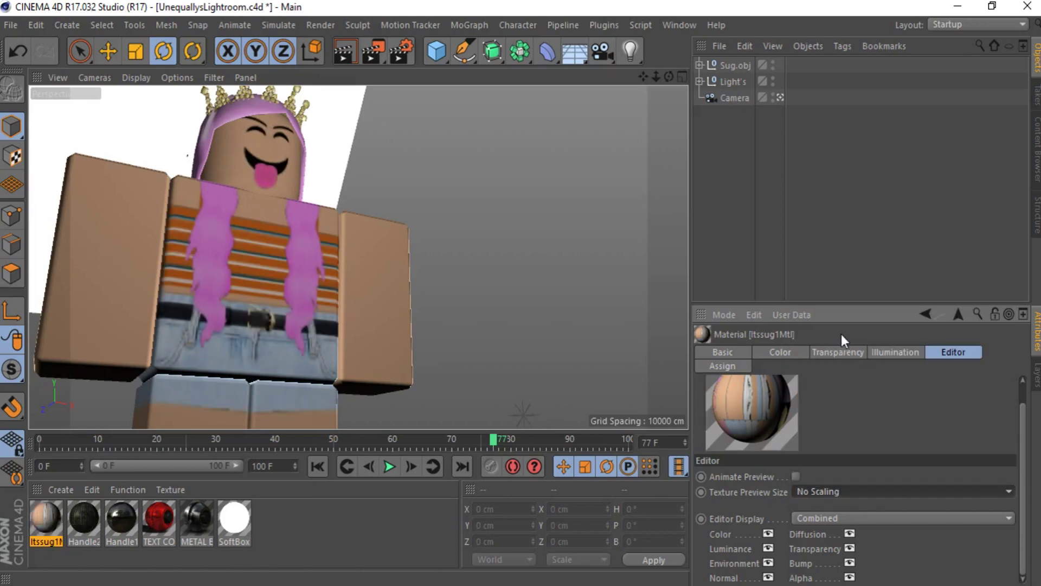
- Hide the Light's null in the viewport so only the character shows against the grid
left_click_drag(669, 76, 769, 84)
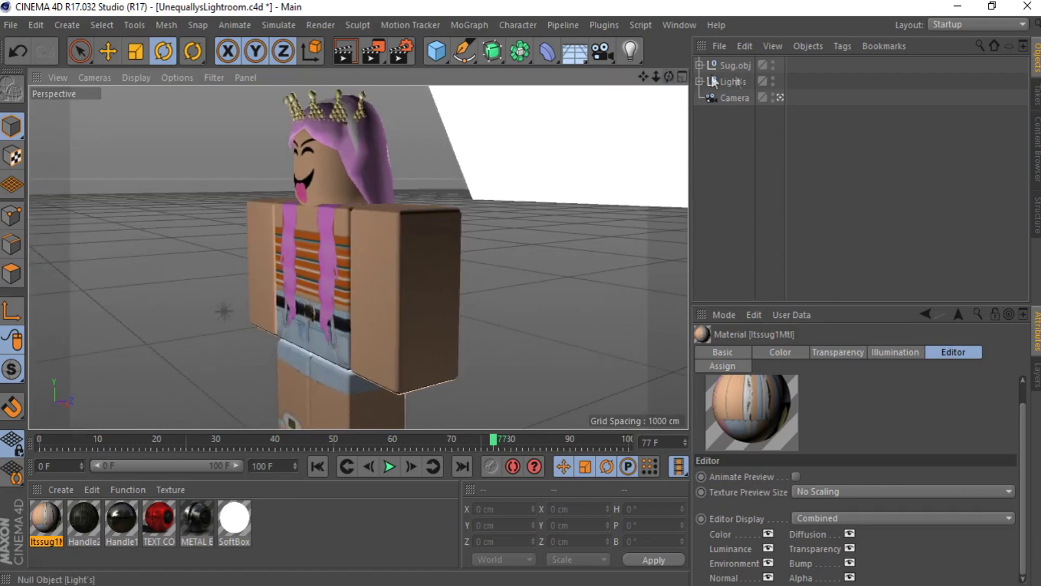
left_click_drag(656, 76, 658, 81)
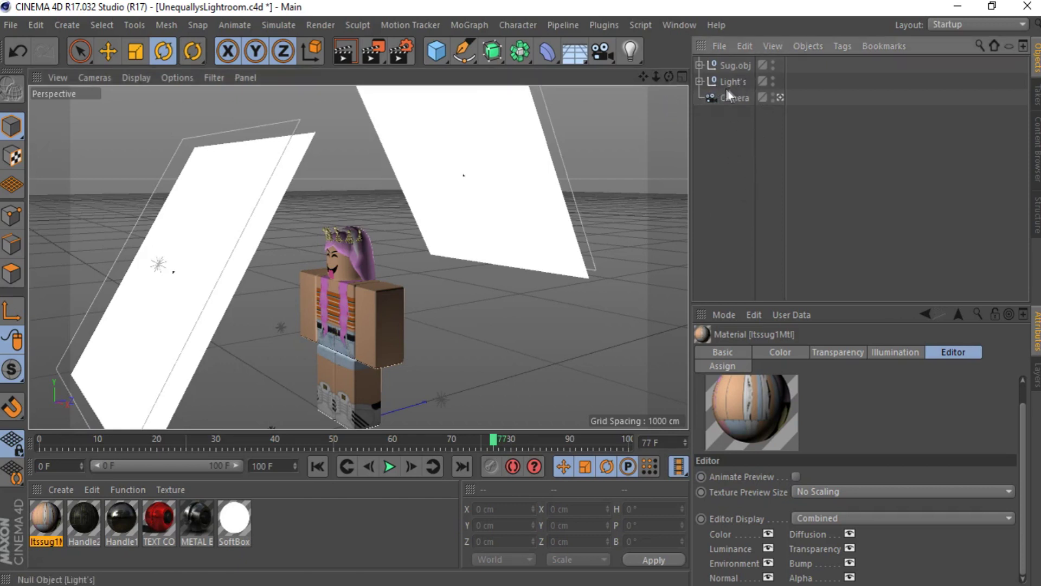
left_click(773, 84)
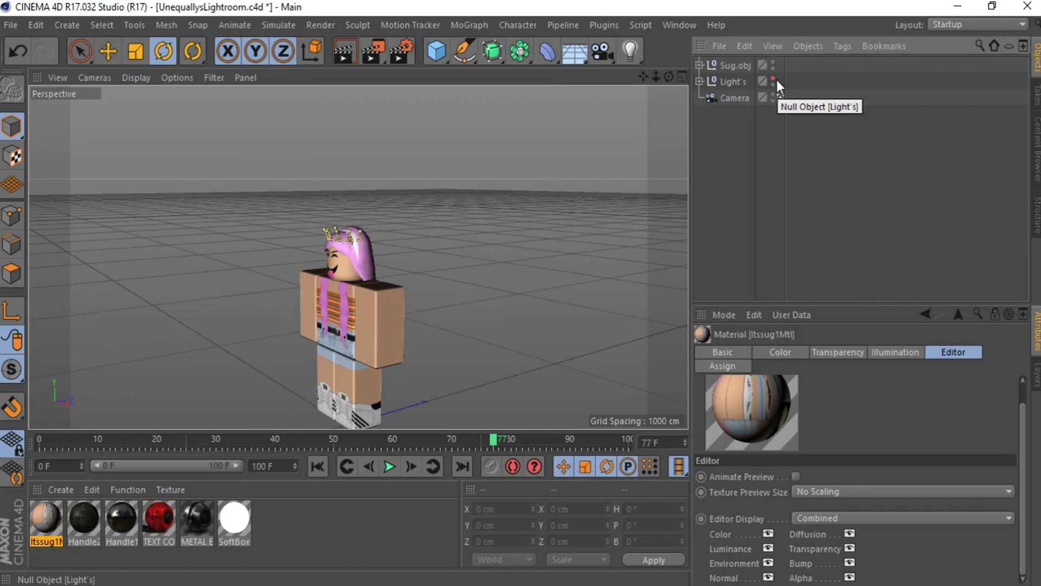
left_click(780, 97)
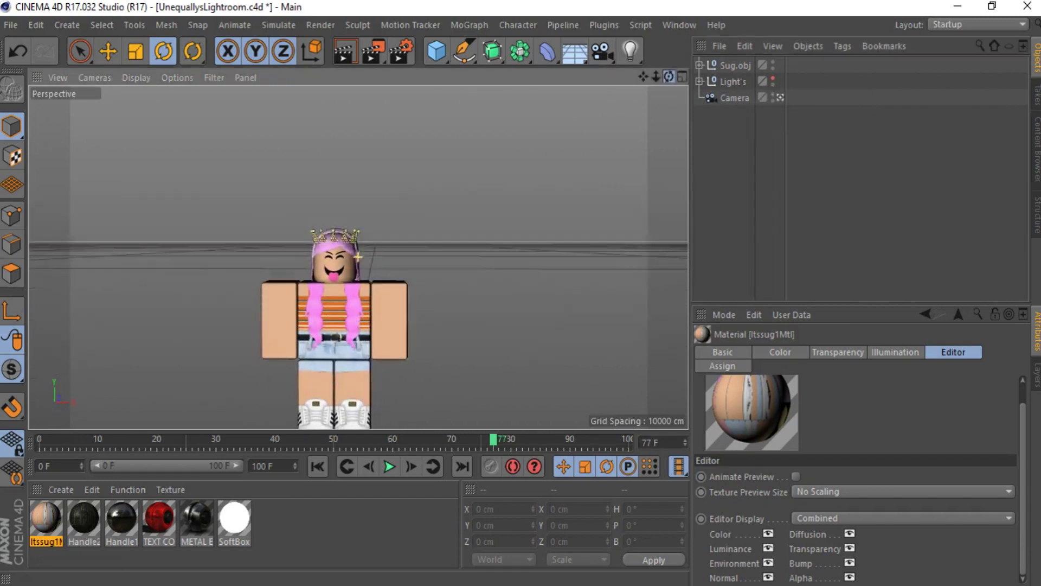
left_click_drag(645, 79, 632, 47)
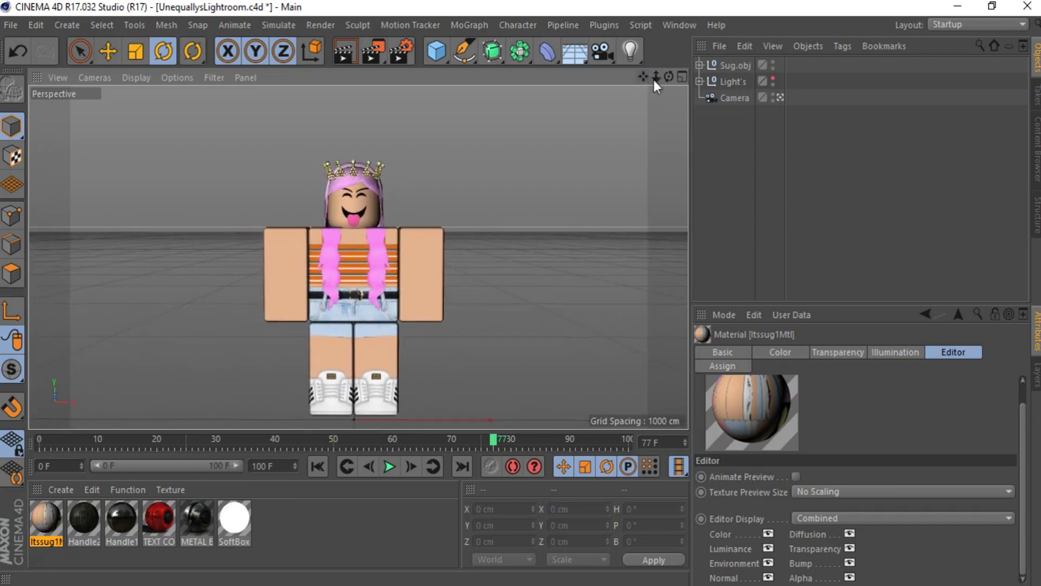
- Expand the Sug.obj hierarchy and check which body part each Itssug object represents and which tags it carries
left_click(699, 65)
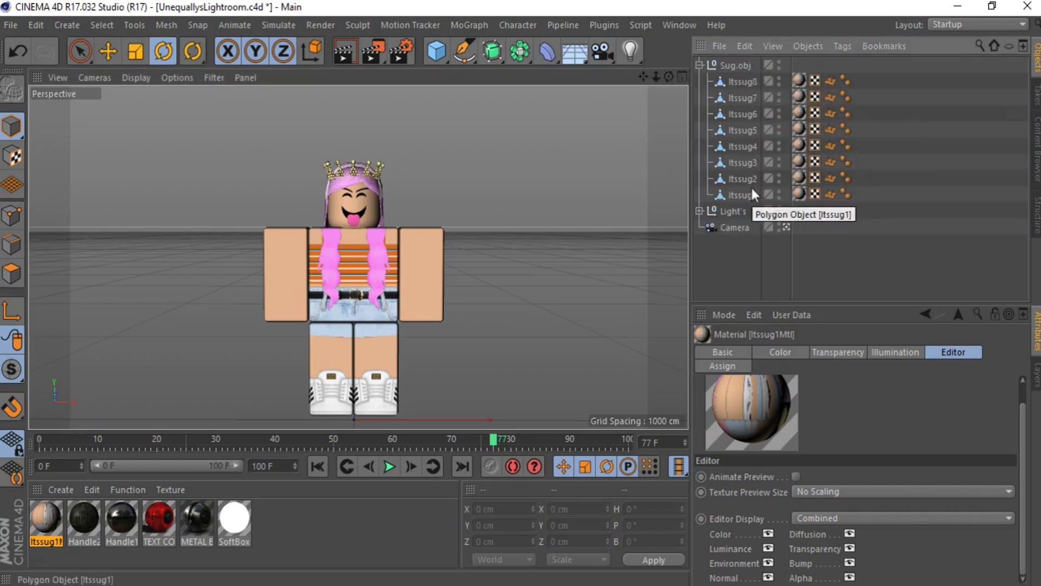
left_click(733, 80)
left_click(736, 99)
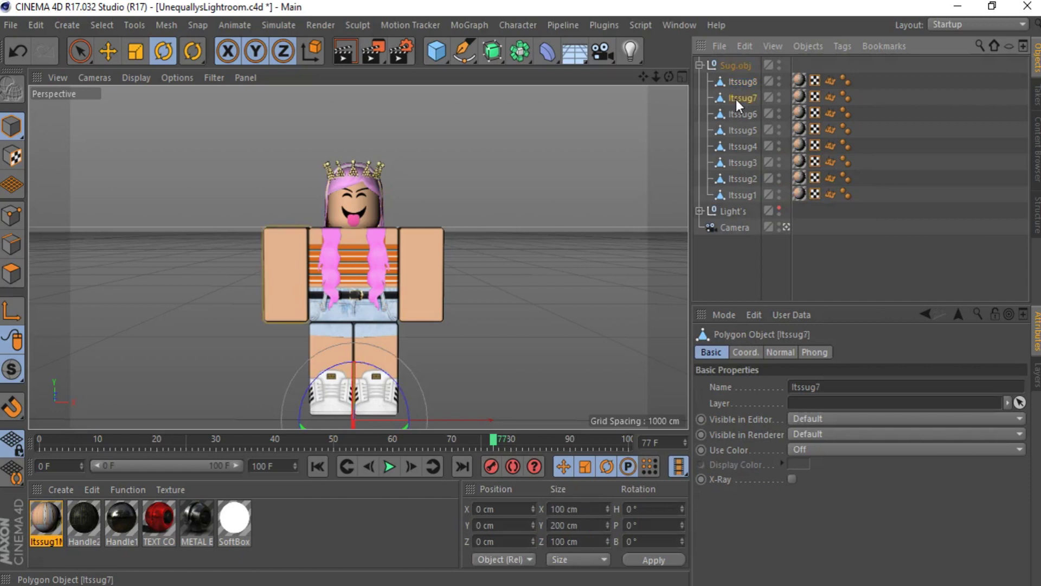
left_click(741, 114)
left_click(741, 134)
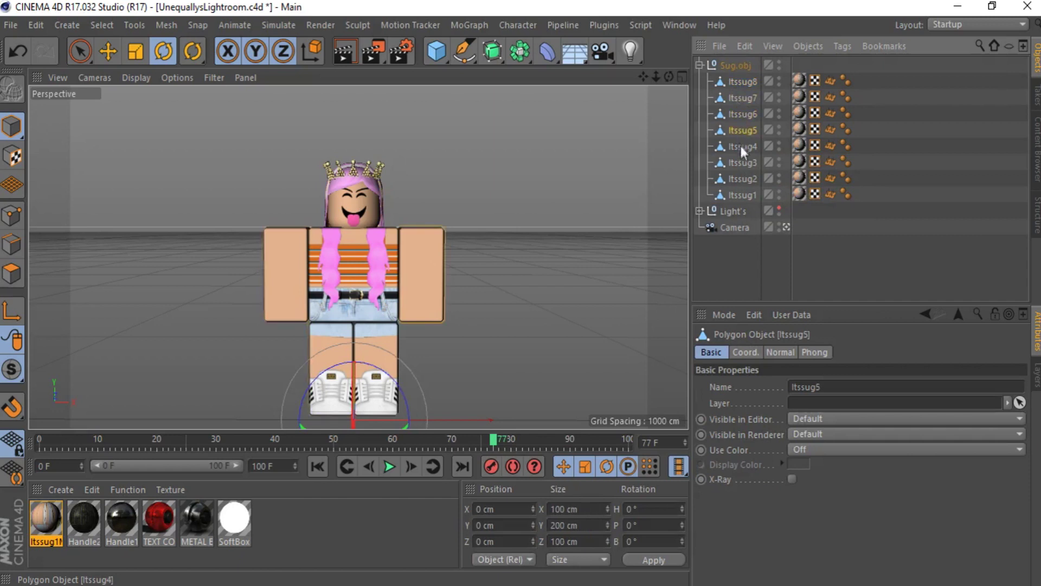
left_click(897, 134)
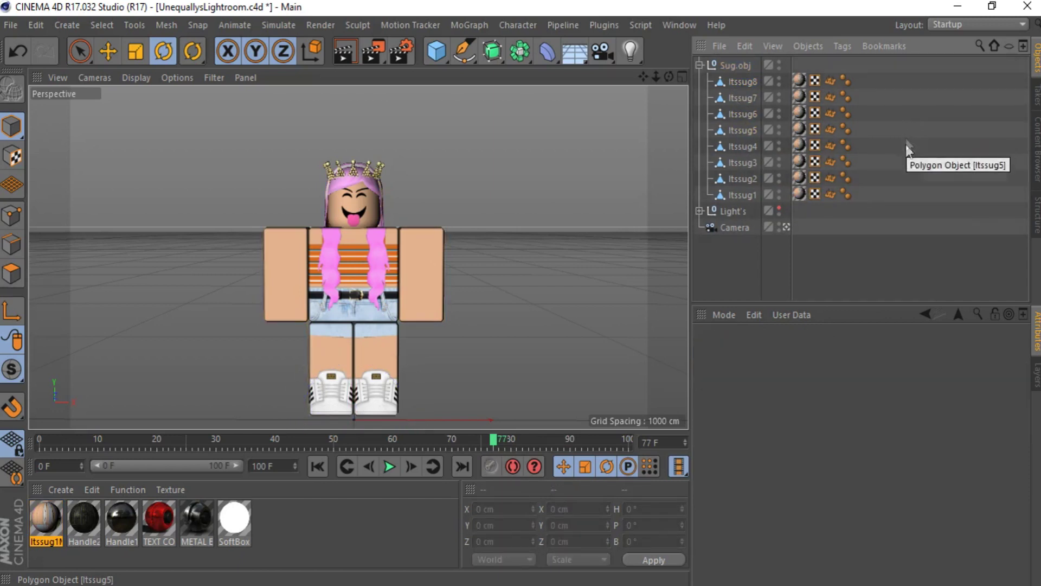
left_click(831, 113)
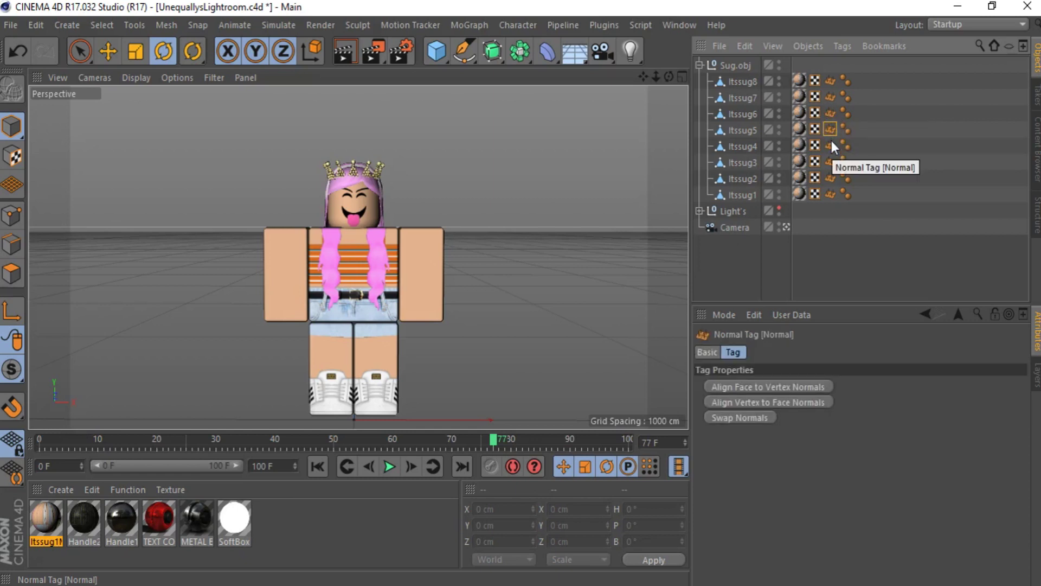
left_click(901, 120)
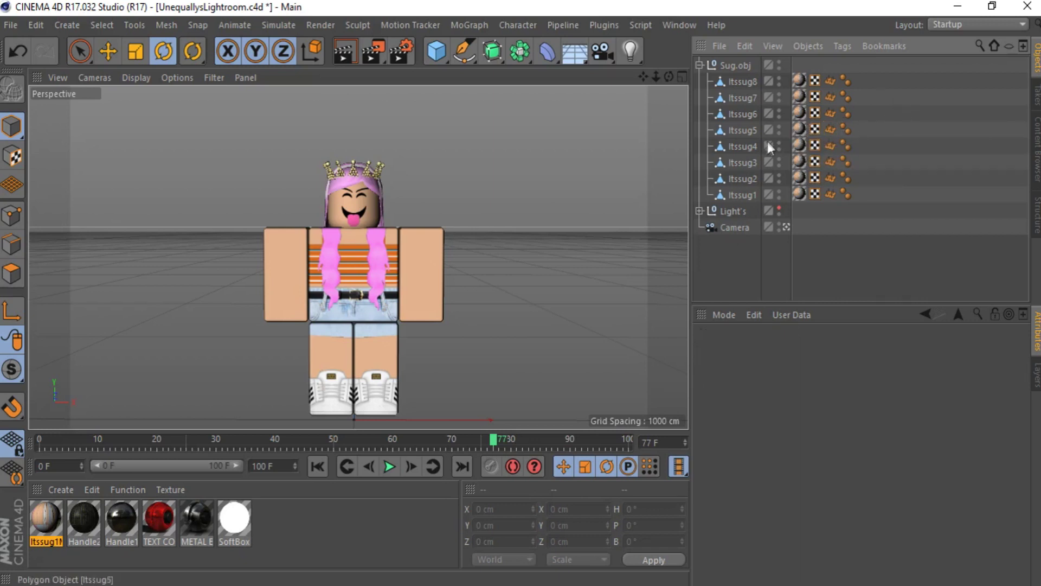
left_click(739, 103)
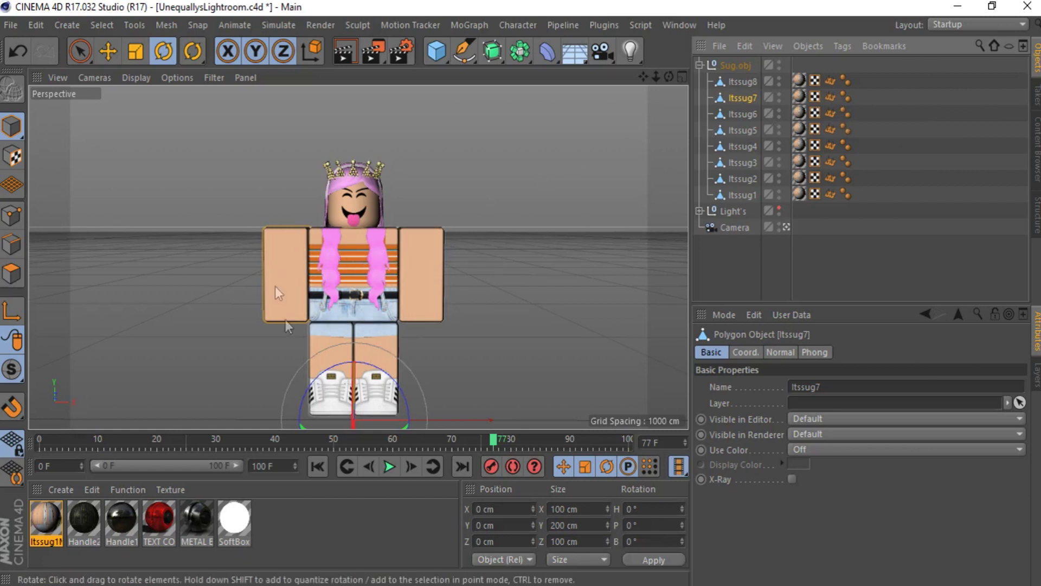
left_click(904, 289)
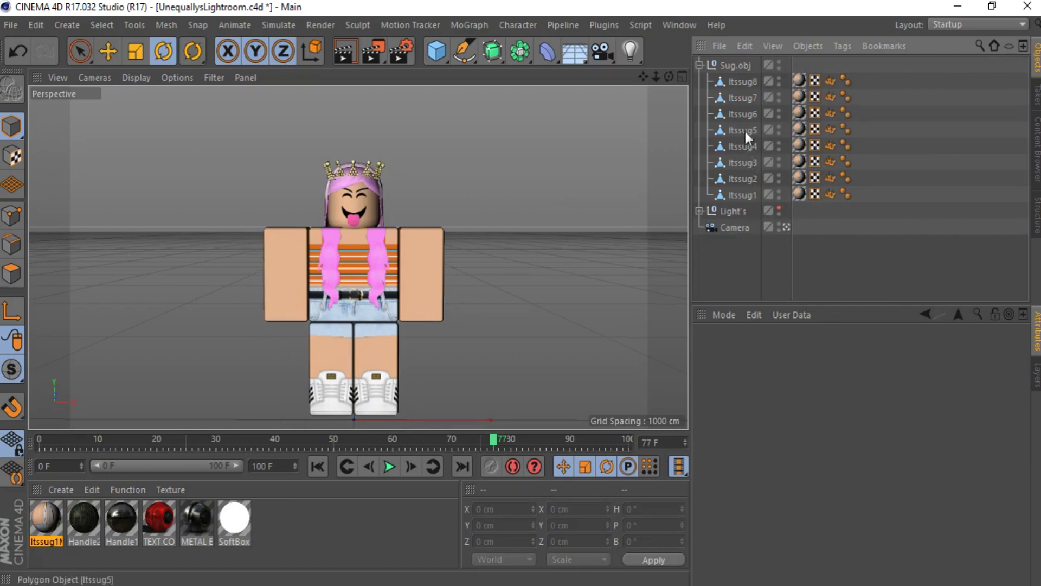
- Delete the Normal tag from the Itssug7 arm object
left_click(739, 99)
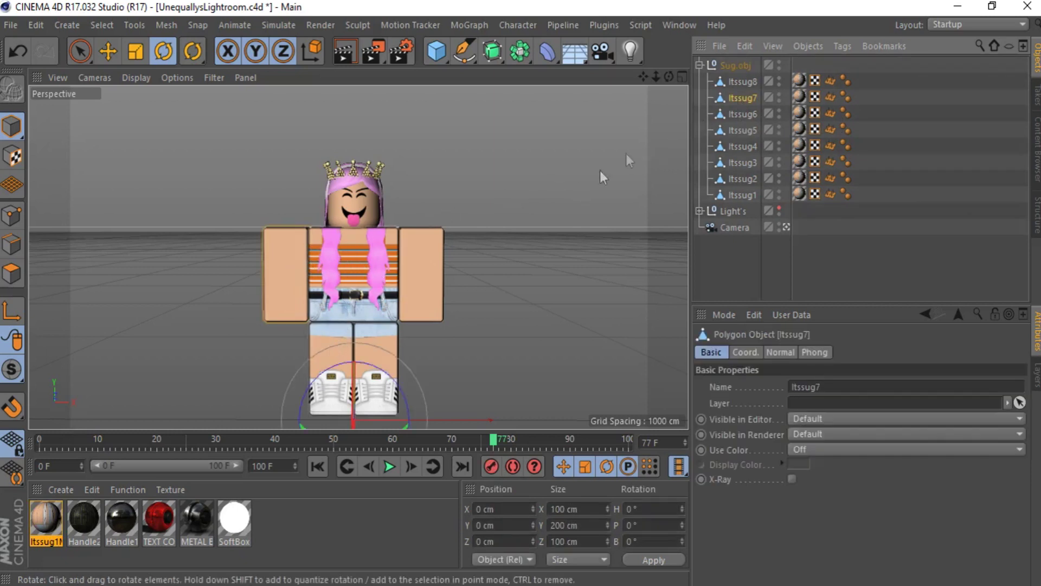
left_click(833, 98)
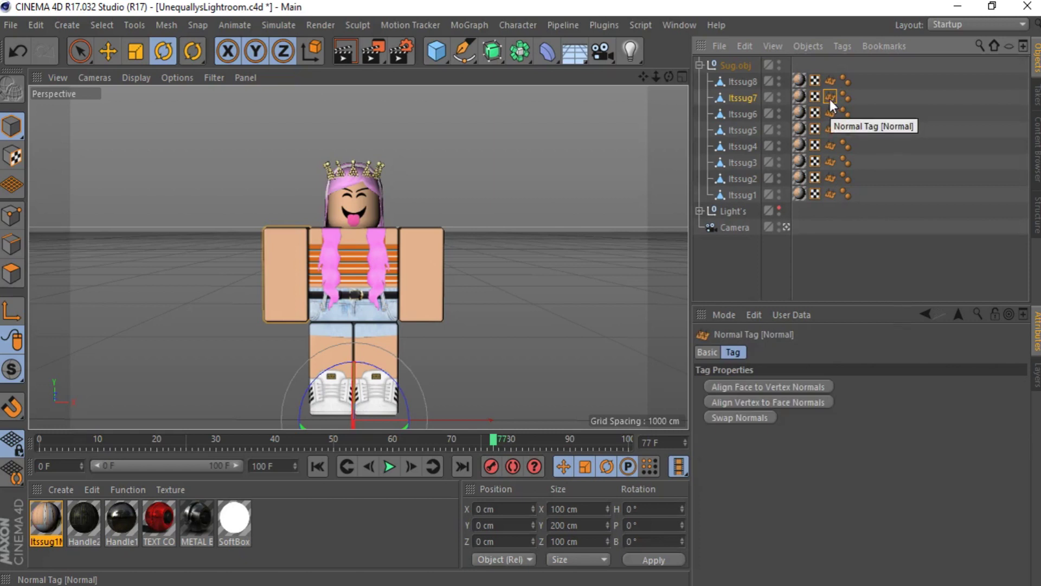
key("Delete")
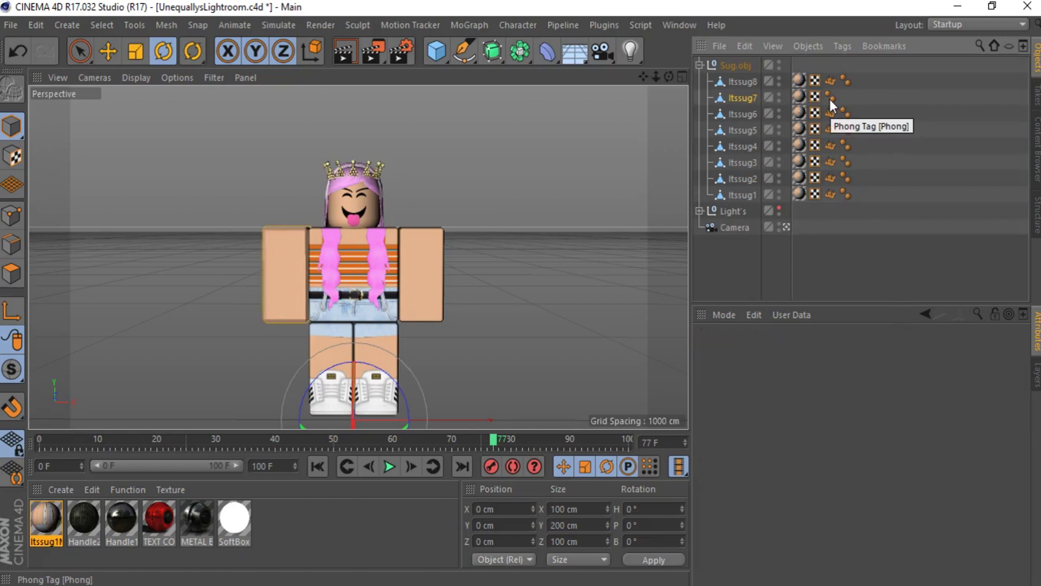
left_click(880, 120)
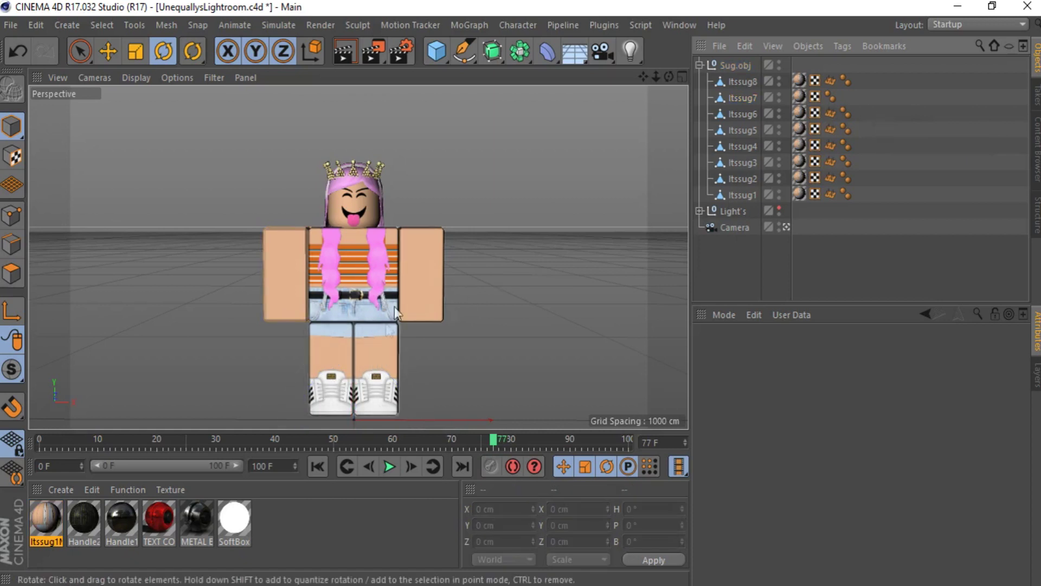
- Delete the Normal tags from Itssug6, Itssug5, Itssug4 and Itssug3
left_click(781, 112)
left_click(830, 113)
key("Delete")
left_click(830, 130)
key("Delete")
left_click(830, 146)
key("Delete")
left_click(830, 161)
key("Delete")
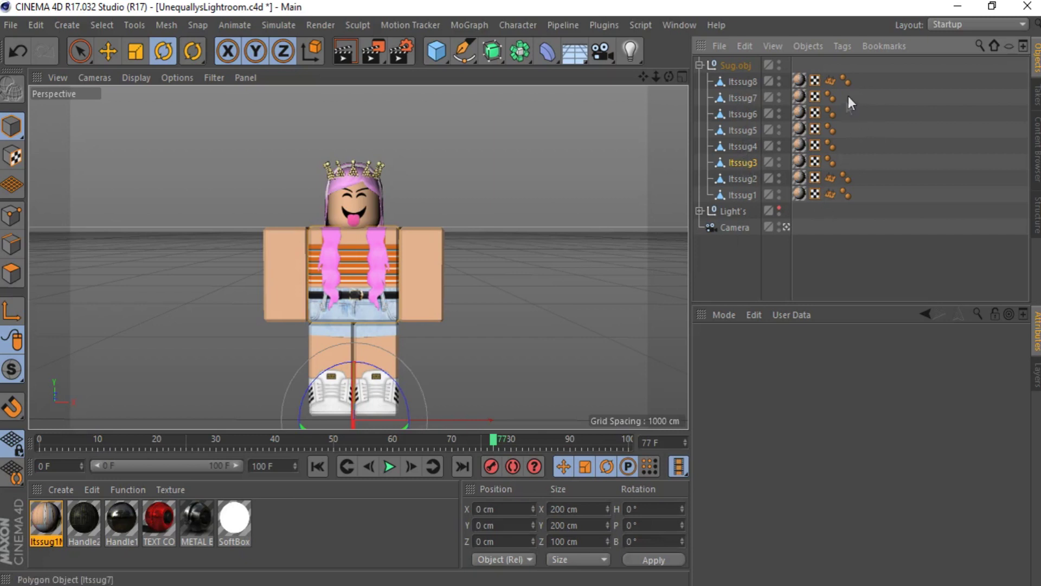
- Untriangulate the five body part objects Itssug3 through Itssug7 together, and clear the selection
left_click_drag(848, 95, 736, 163)
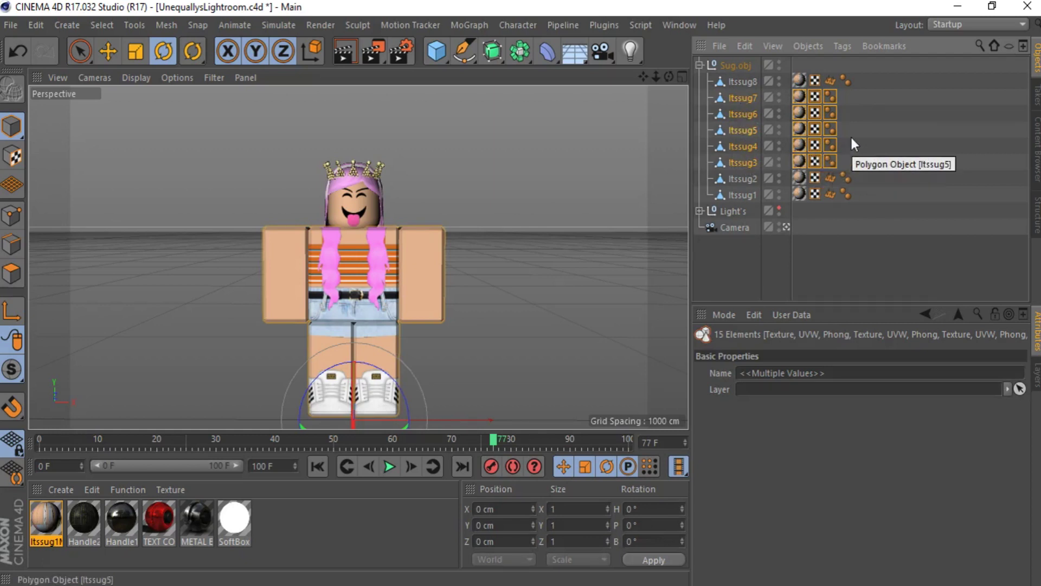
key("u")
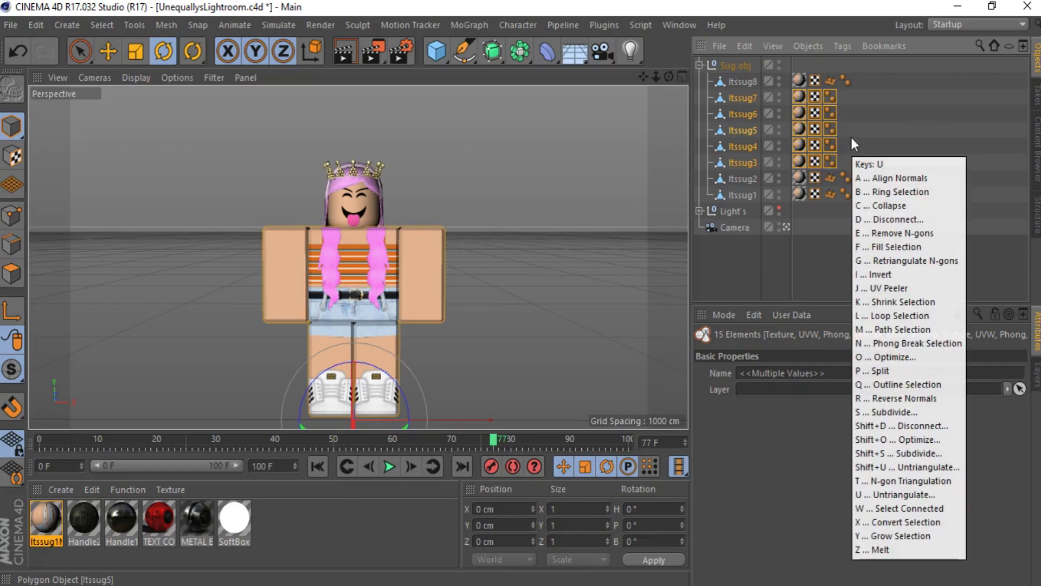
key("u")
key("u")
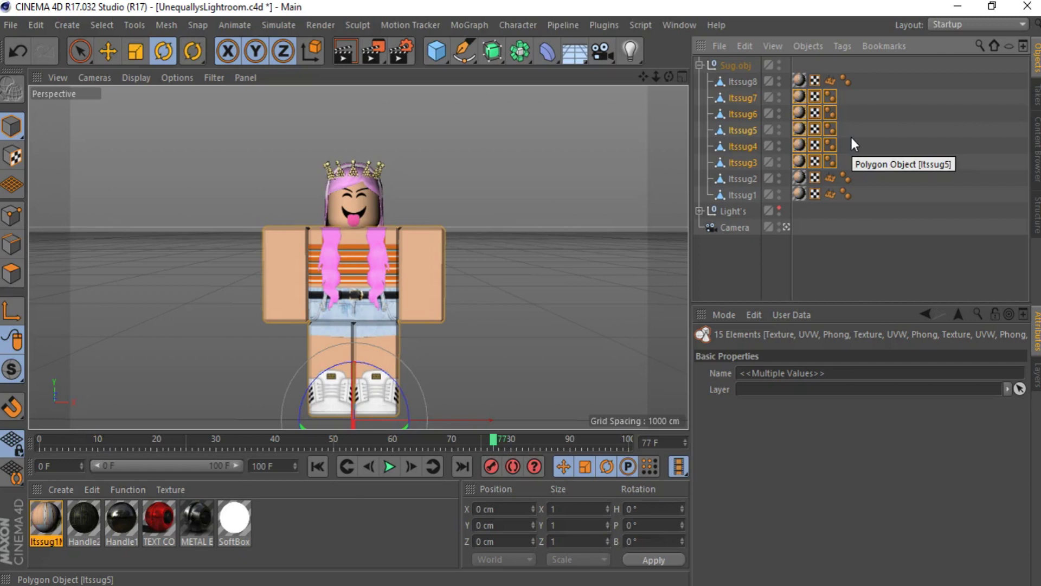
left_click(890, 126)
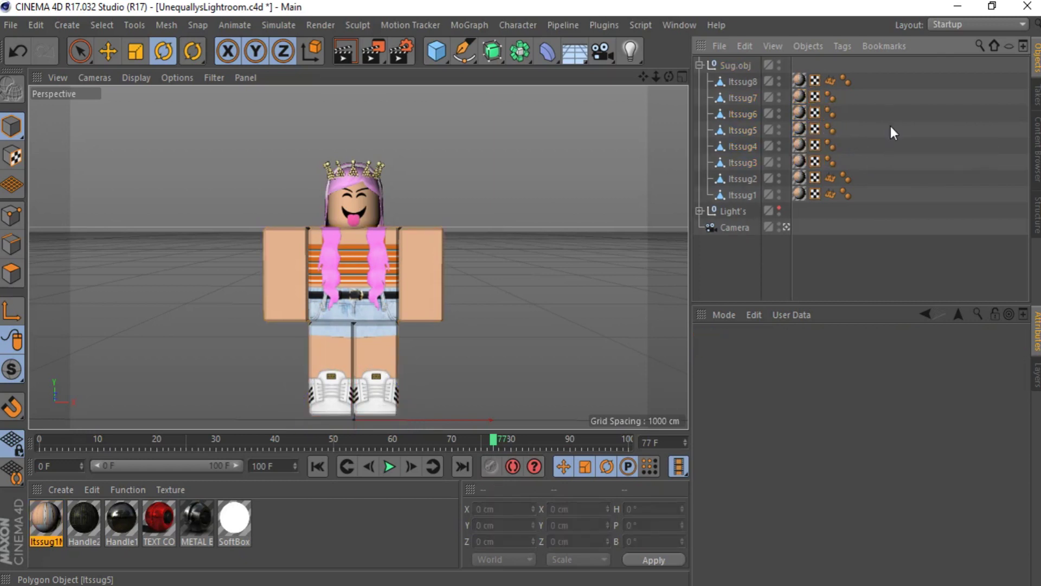
- Merge the Bones file from the gfx folder into the scene
left_click_drag(658, 78, 669, 119)
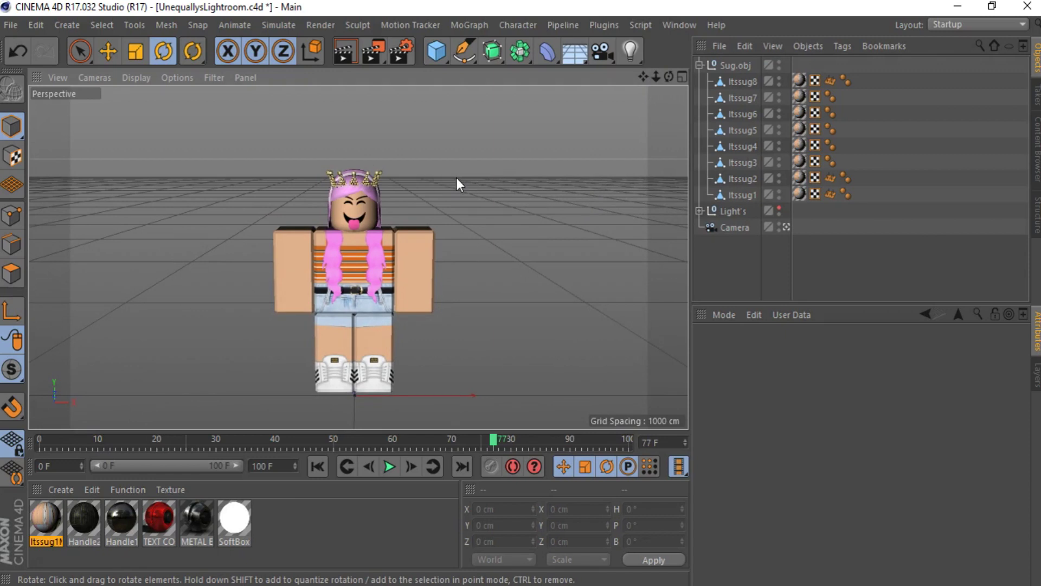
middle_click_drag(457, 178, 459, 165, "alt")
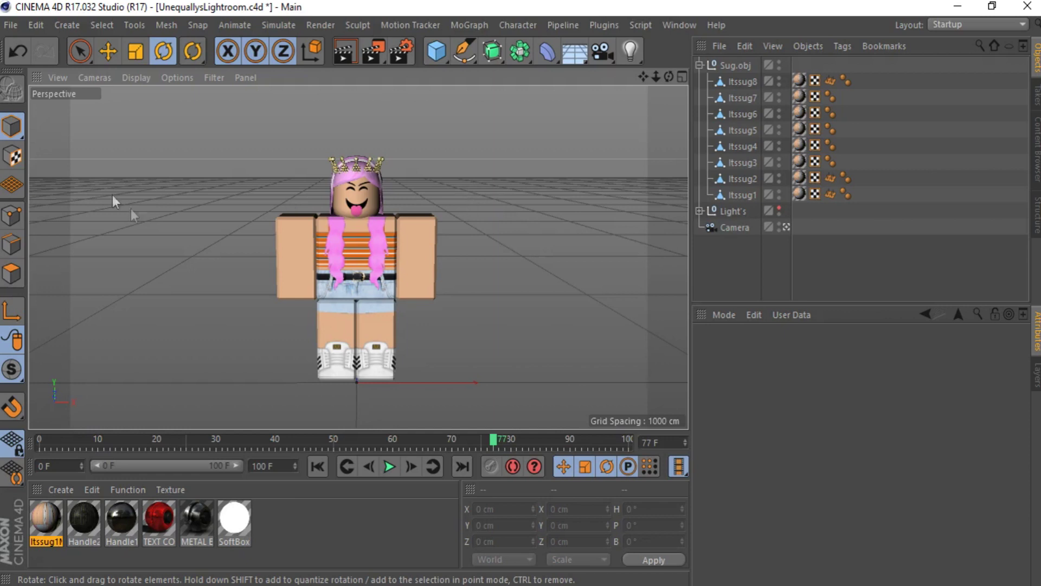
left_click(11, 26)
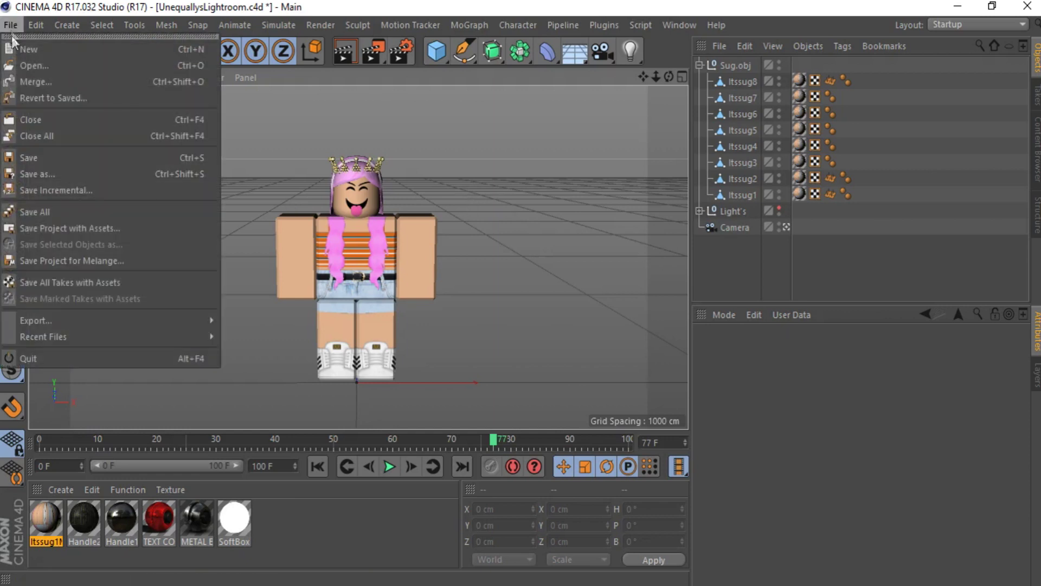
left_click(41, 82)
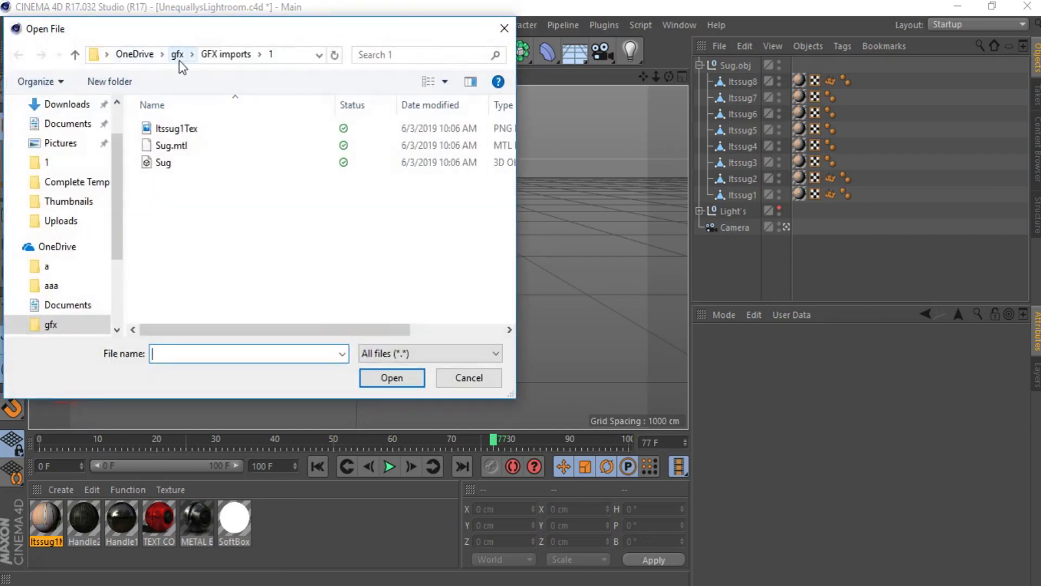
left_click(177, 55)
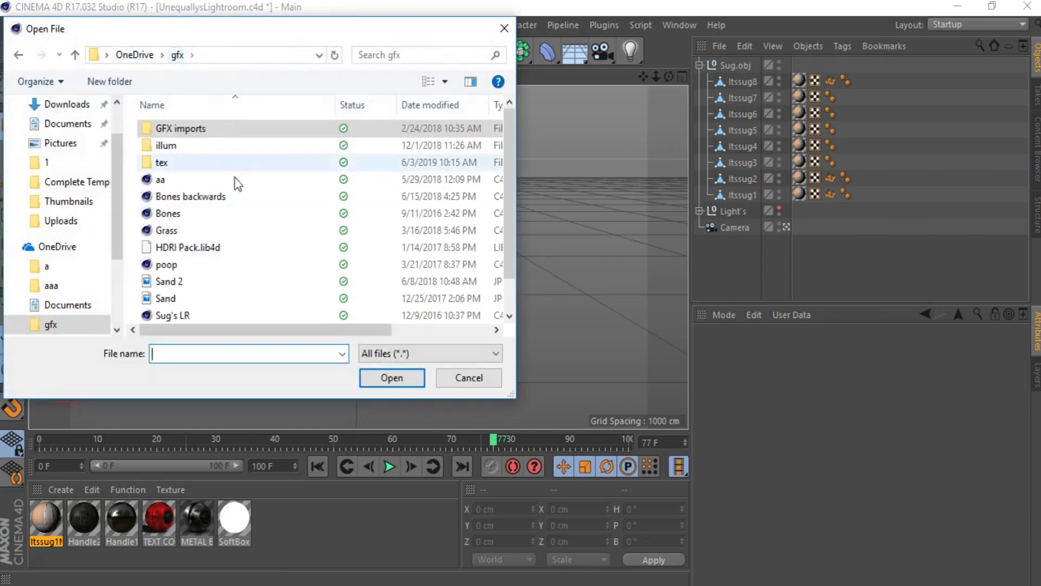
left_click(179, 217)
left_click(392, 377)
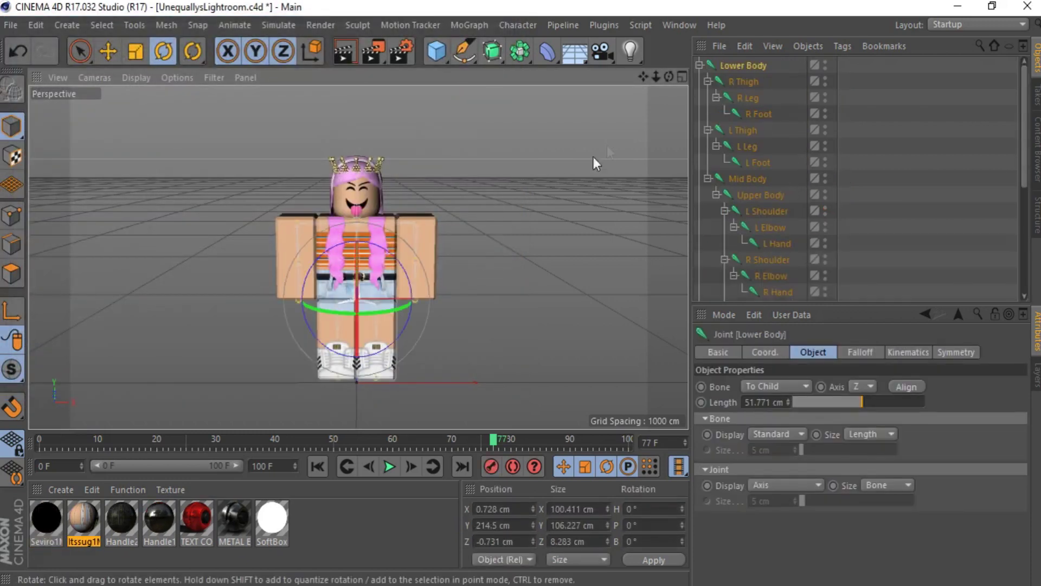
- Move the Lower Body joint with its whole rig up to a Y position of about 230 cm
left_click_drag(669, 77, 596, 75)
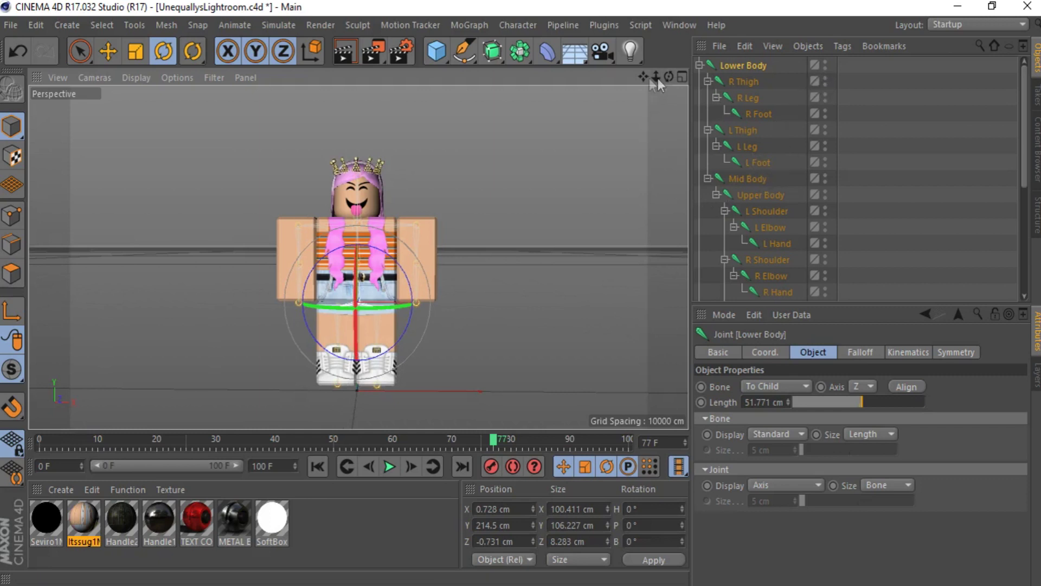
left_click_drag(663, 76, 663, 84)
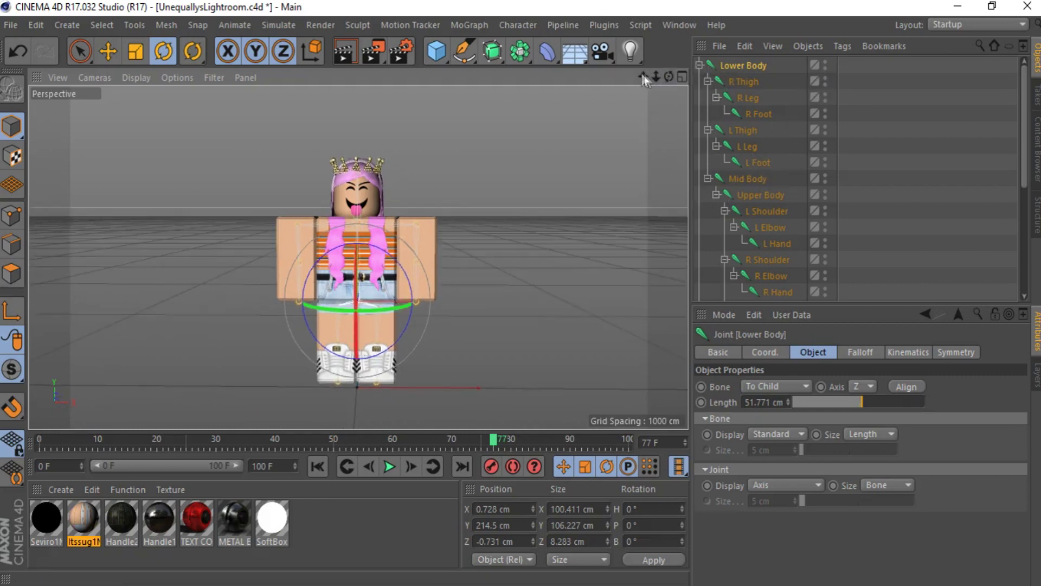
left_click(109, 51)
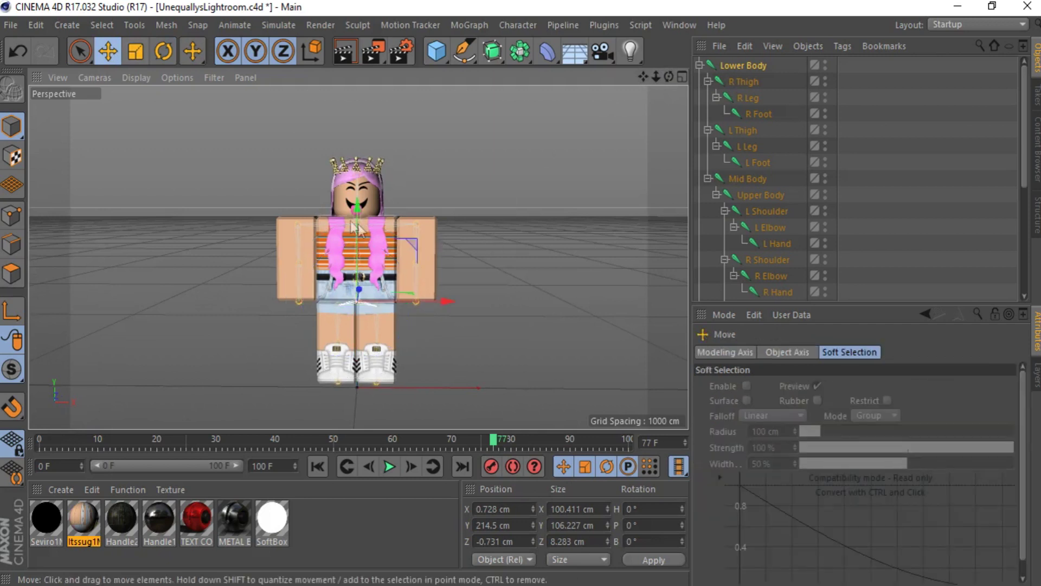
left_click_drag(356, 219, 354, 213)
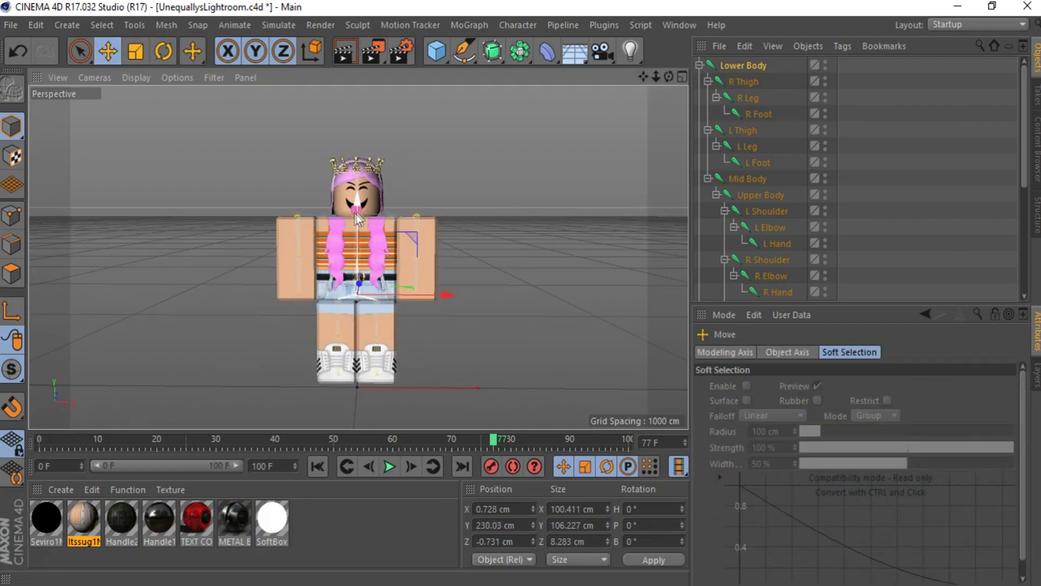
- Bind the torso mesh Itssug3 to the Lower Body, Mid Body and Upper Body joints
left_click_drag(669, 77, 669, 62)
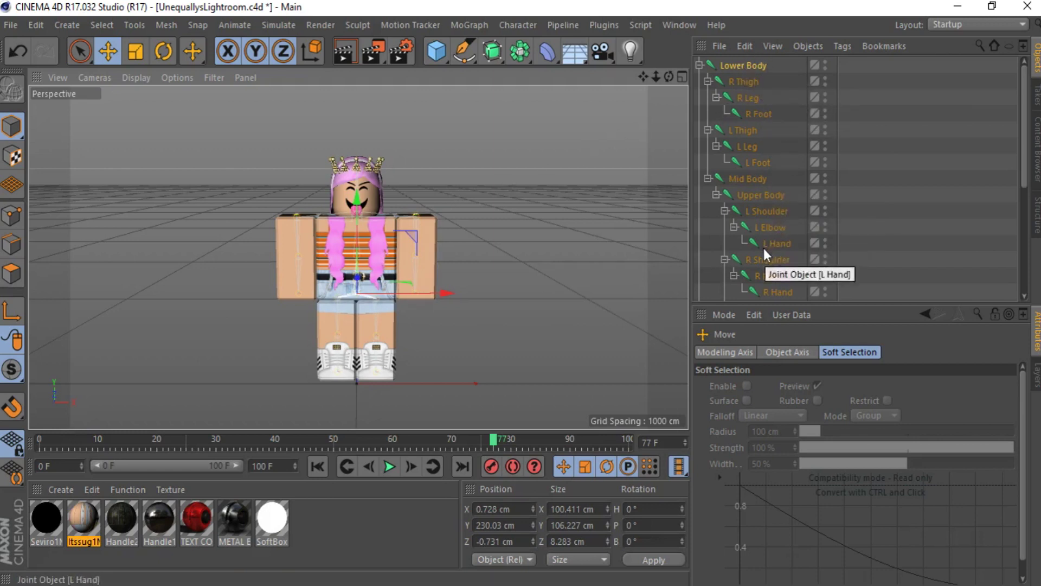
left_click(755, 184, "ctrl")
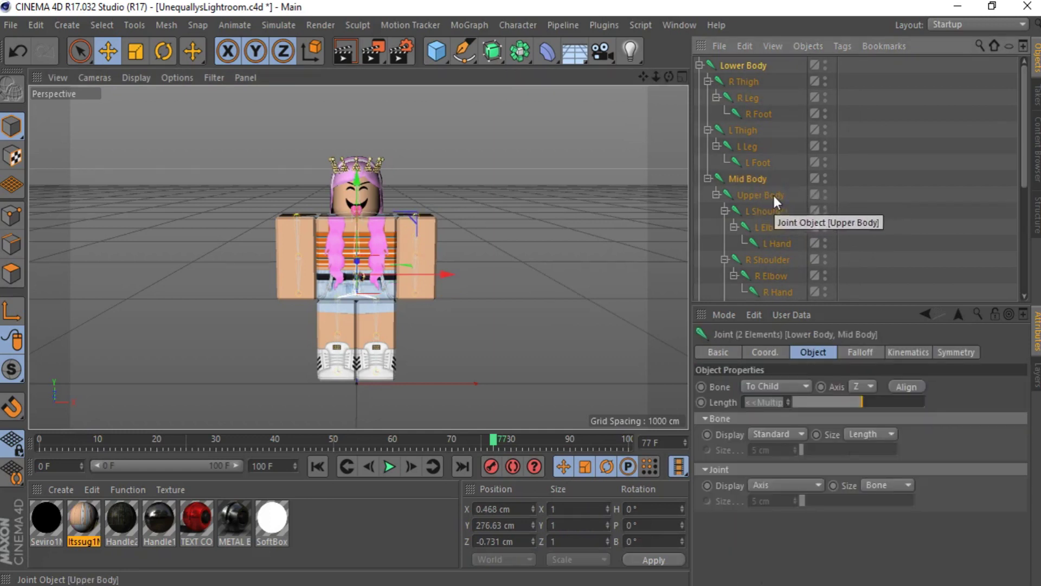
left_click(773, 194, "ctrl")
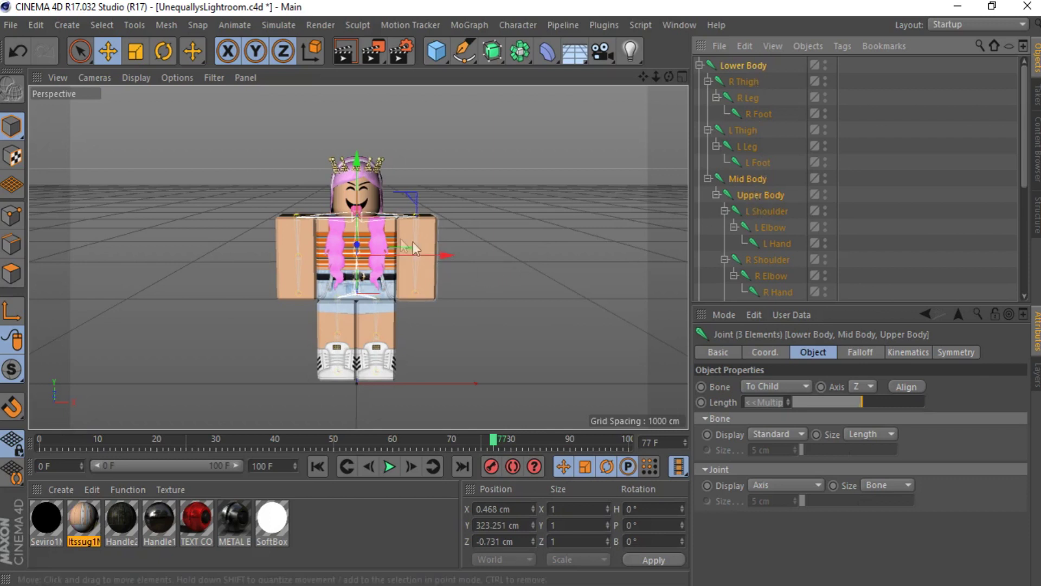
left_click(333, 244, "shift")
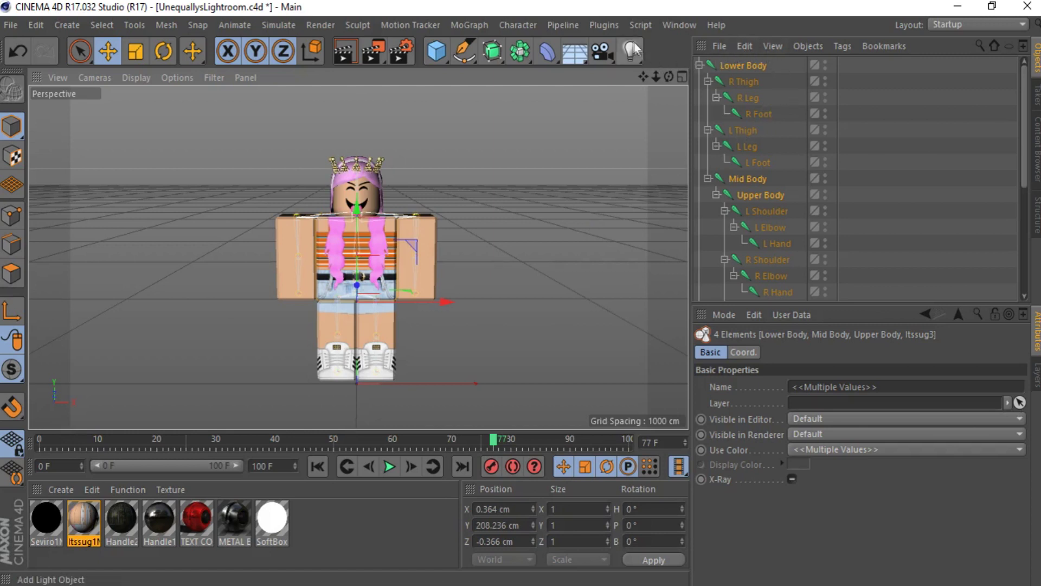
left_click(517, 25)
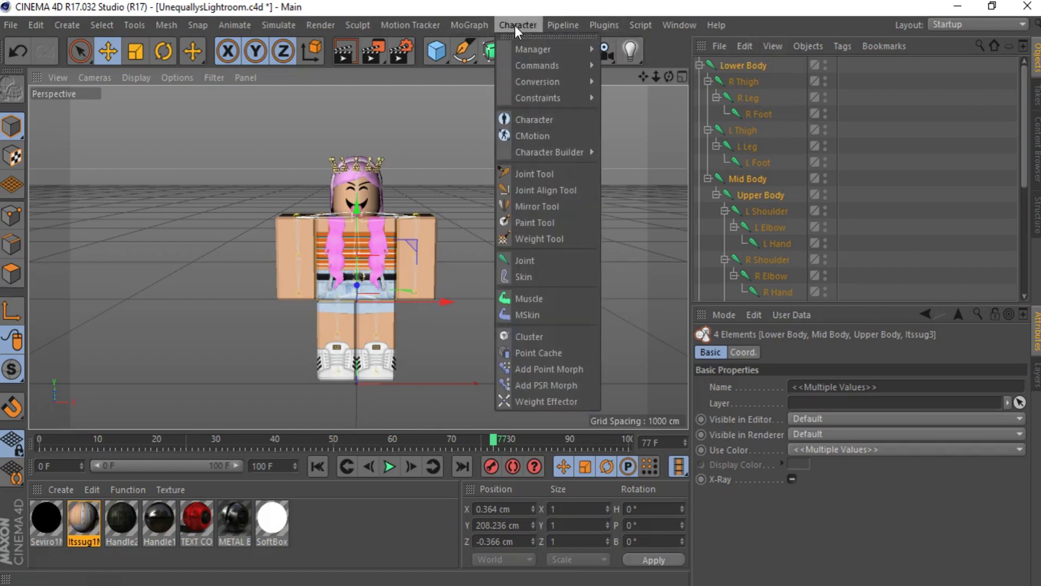
mouse_move(555, 53)
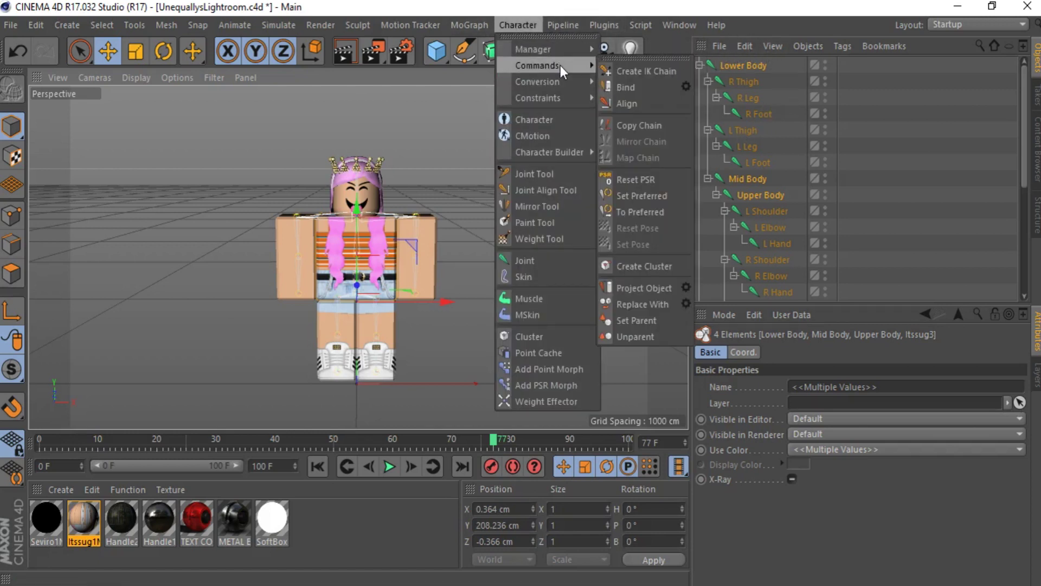
left_click(630, 87)
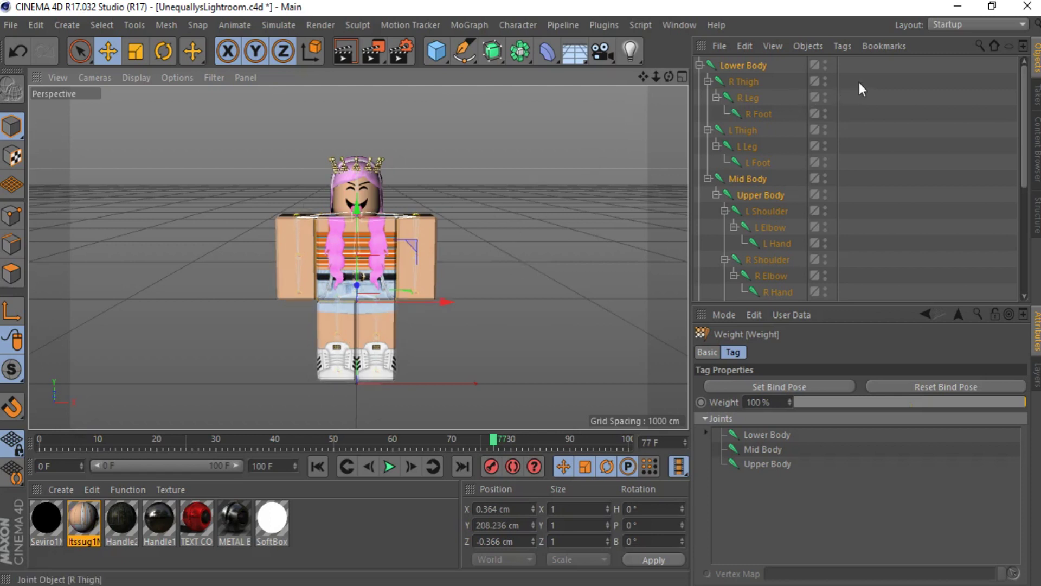
- Bind the leg mesh Itssug4 to the R Thigh, R Leg and R Foot joints
left_click_drag(860, 80, 745, 117)
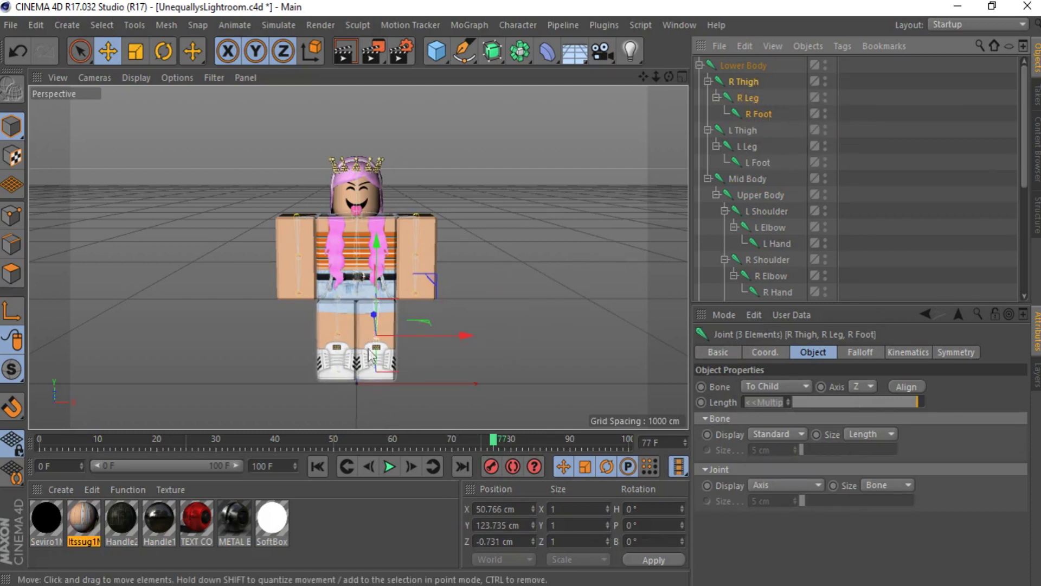
left_click(389, 311, "shift")
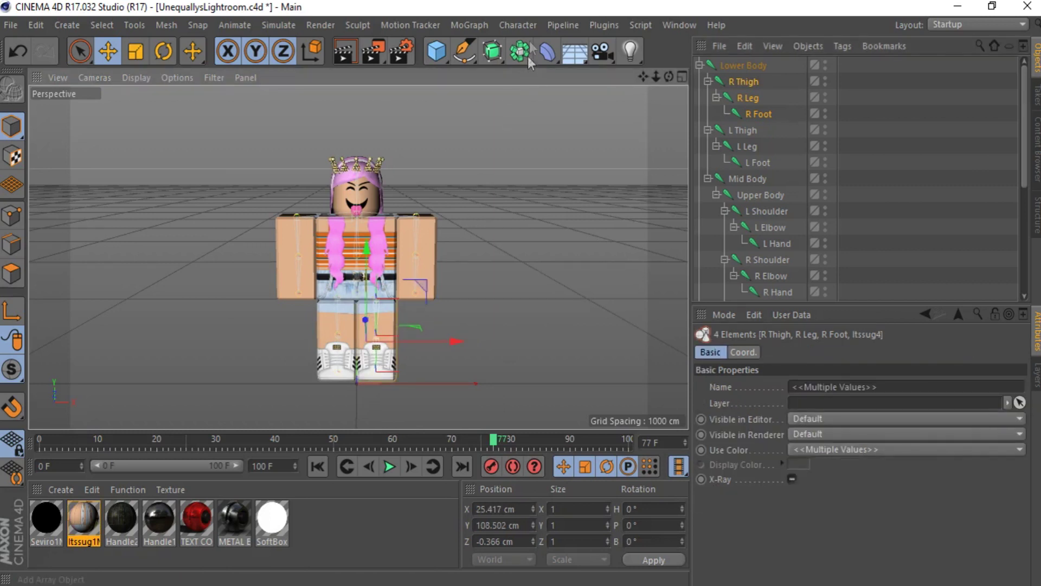
left_click(525, 26)
mouse_move(555, 65)
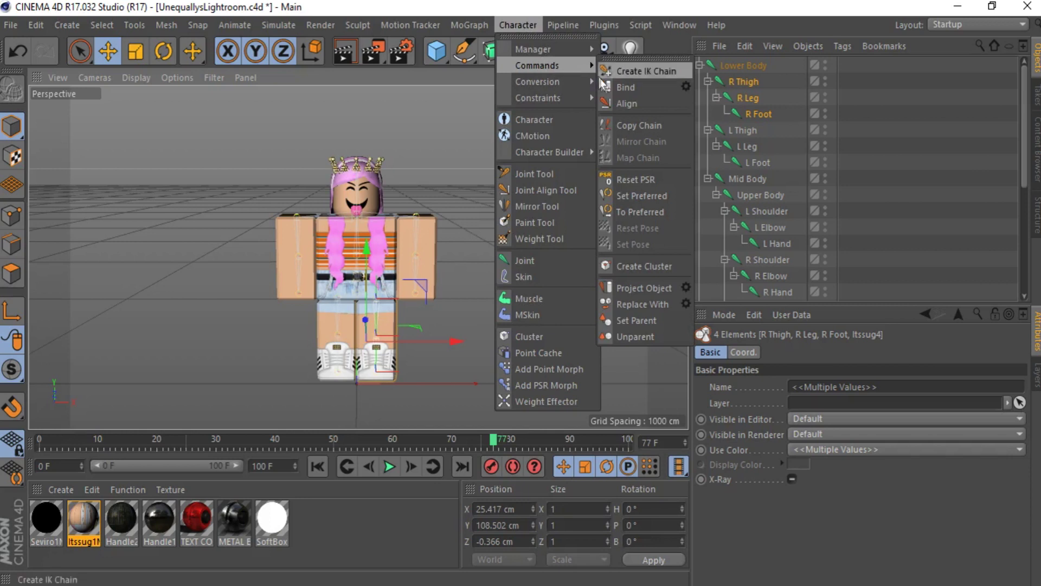
left_click(615, 87)
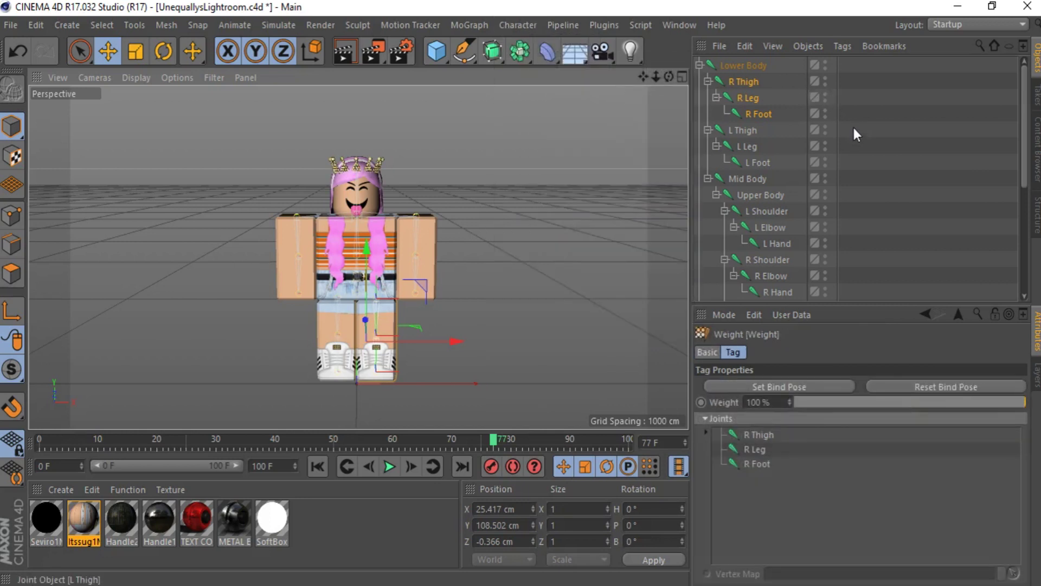
- Bind the leg mesh Itssug6 to the L Thigh, L Leg and L Foot joints
left_click_drag(854, 129, 741, 163)
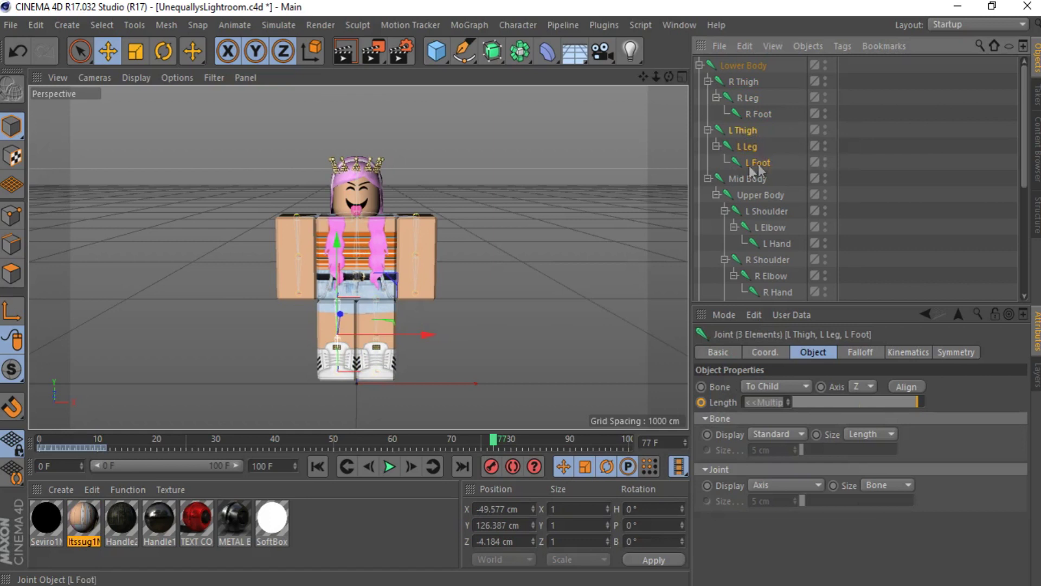
left_click(323, 330, "shift")
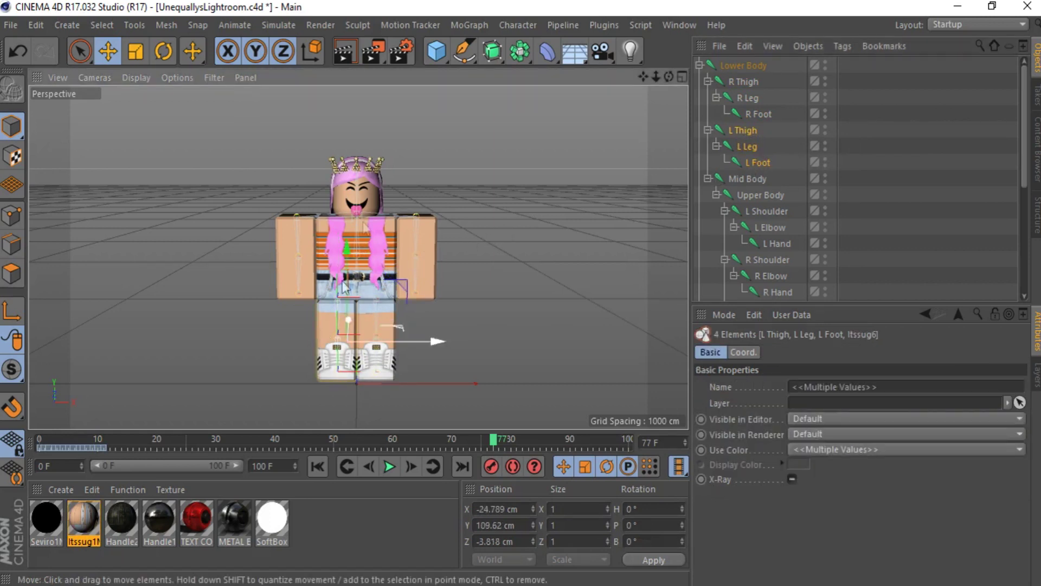
left_click(518, 25)
mouse_move(574, 64)
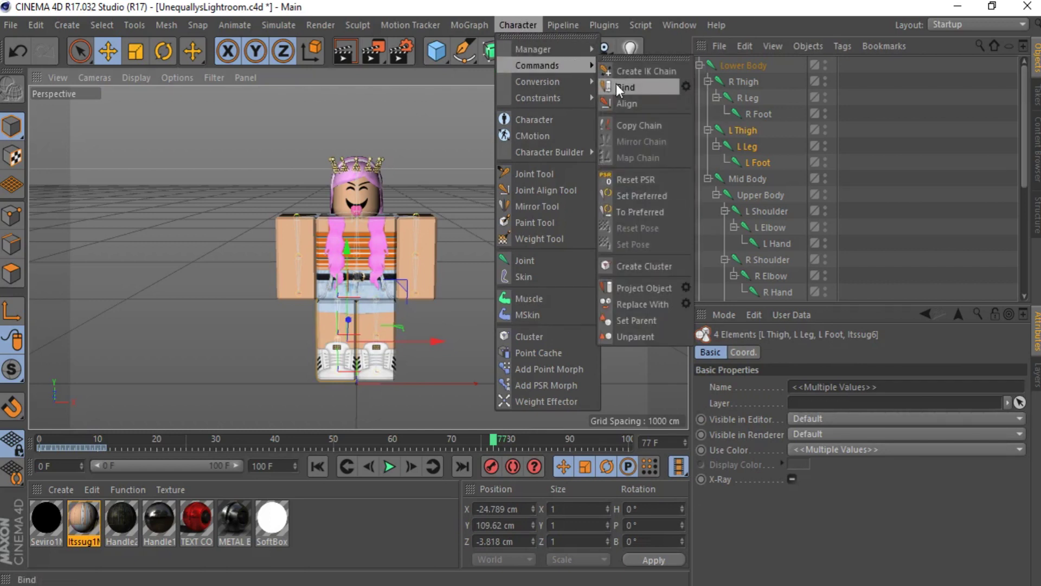
left_click(616, 84)
- Bind the arm mesh Itssug7 to the L Shoulder, L Elbow and L Hand joints
left_click_drag(863, 209, 770, 249)
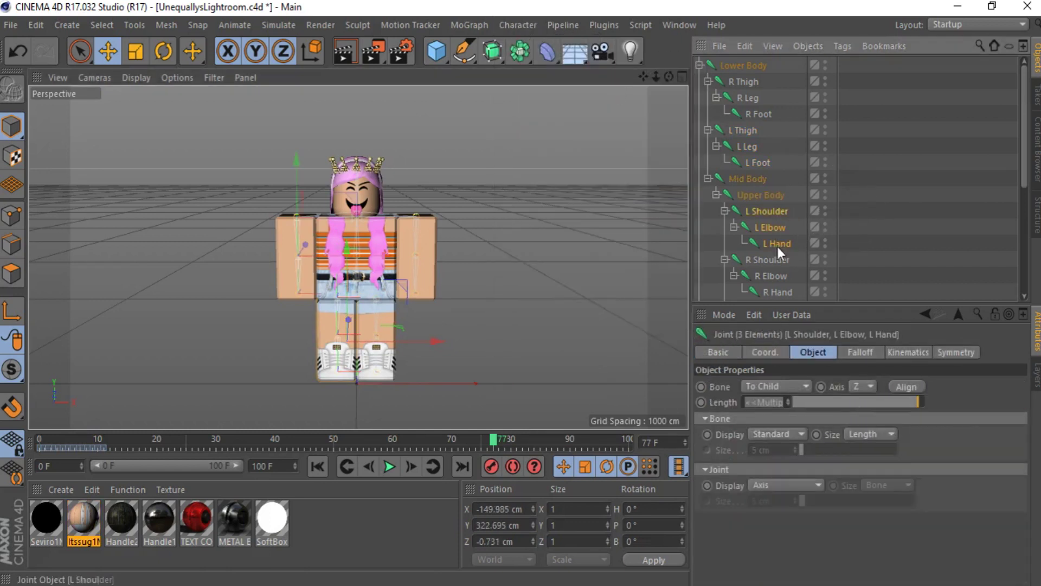
left_click(284, 247, "shift")
left_click(502, 21)
mouse_move(568, 73)
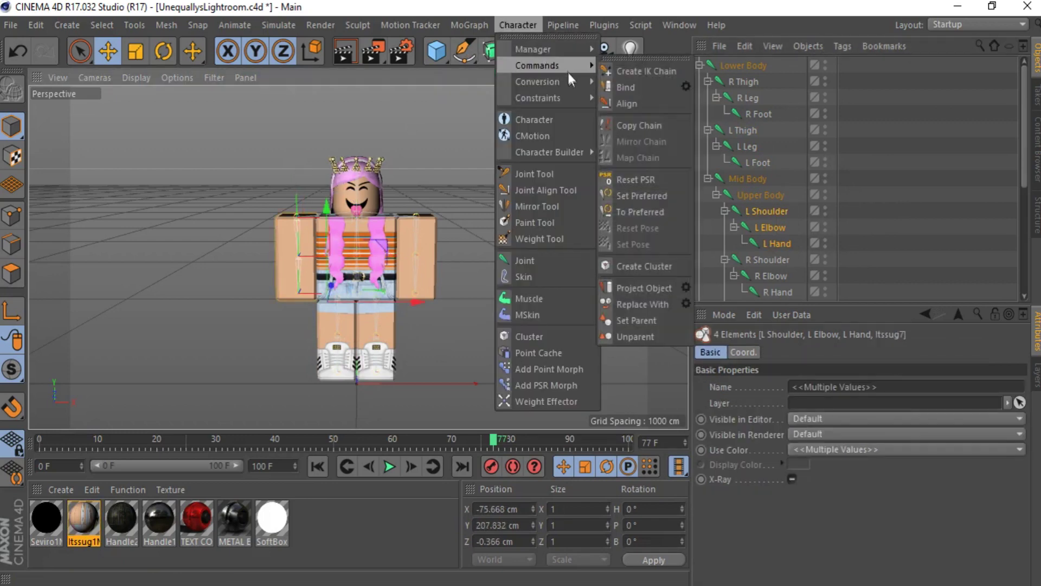
left_click(626, 87)
- Bind the arm mesh Itssug5 to the R Shoulder, R Elbow, R Hand and Head joints, and clear the selection
left_click_drag(856, 165, 757, 214)
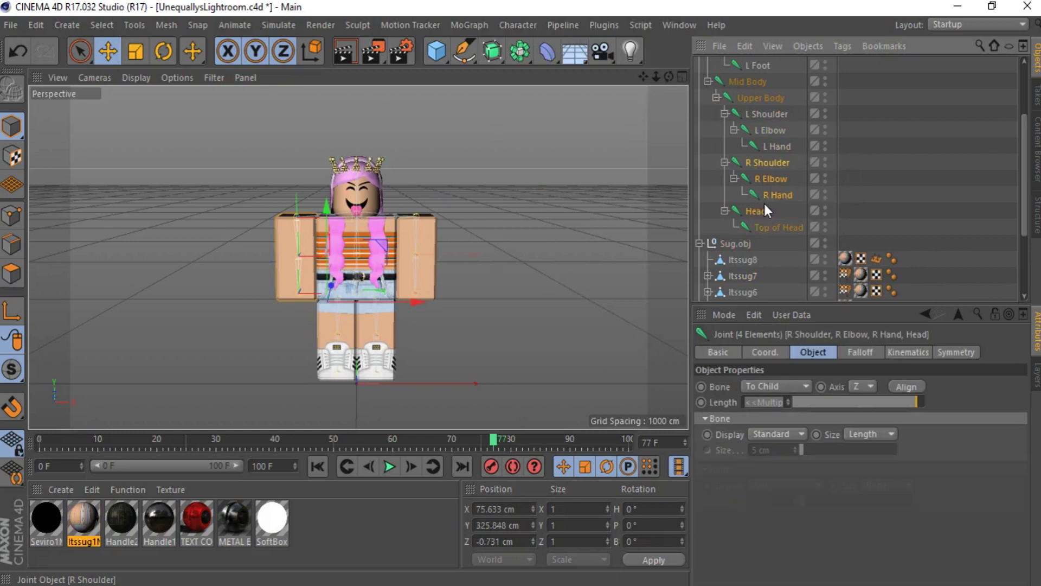
left_click(425, 231, "shift")
left_click(515, 24)
mouse_move(568, 68)
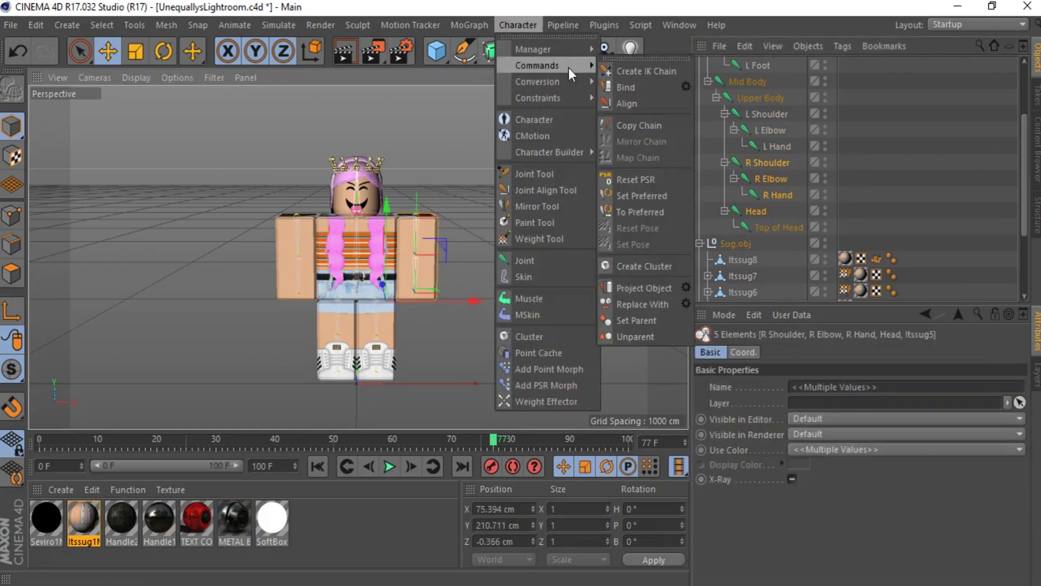
left_click(627, 86)
left_click(897, 202)
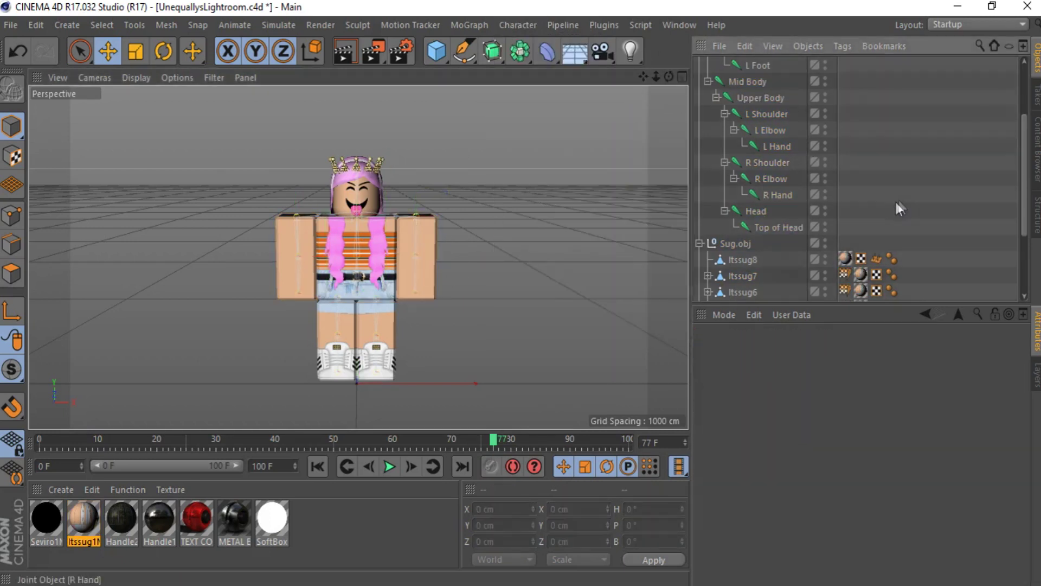
- Bind the head mesh Itssug8 to the Head and Top of Head joints, and clear the selection
left_click(754, 212)
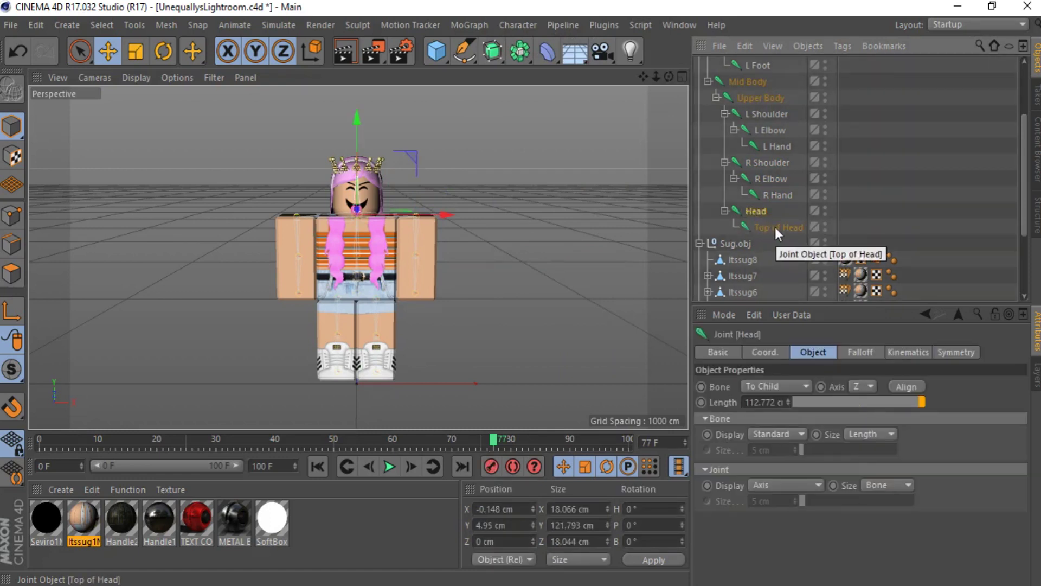
left_click(776, 227, "ctrl")
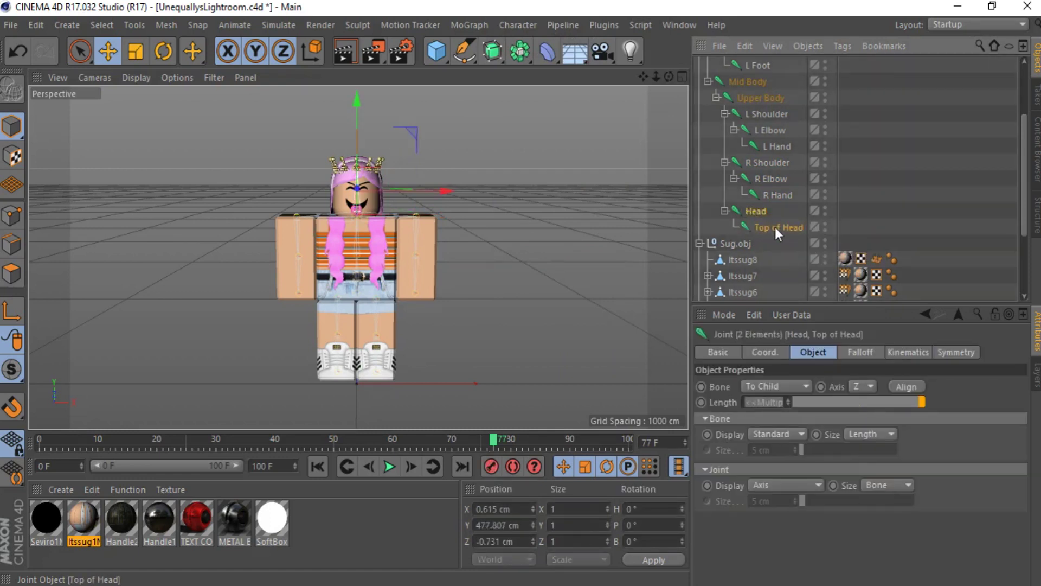
left_click(369, 200, "shift")
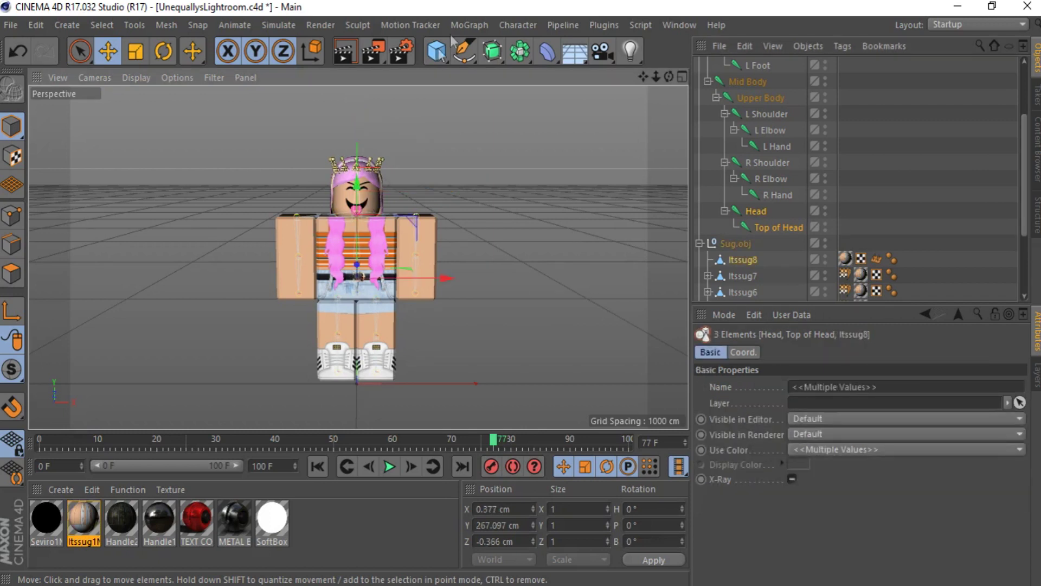
left_click(524, 27)
mouse_move(542, 68)
left_click(625, 90)
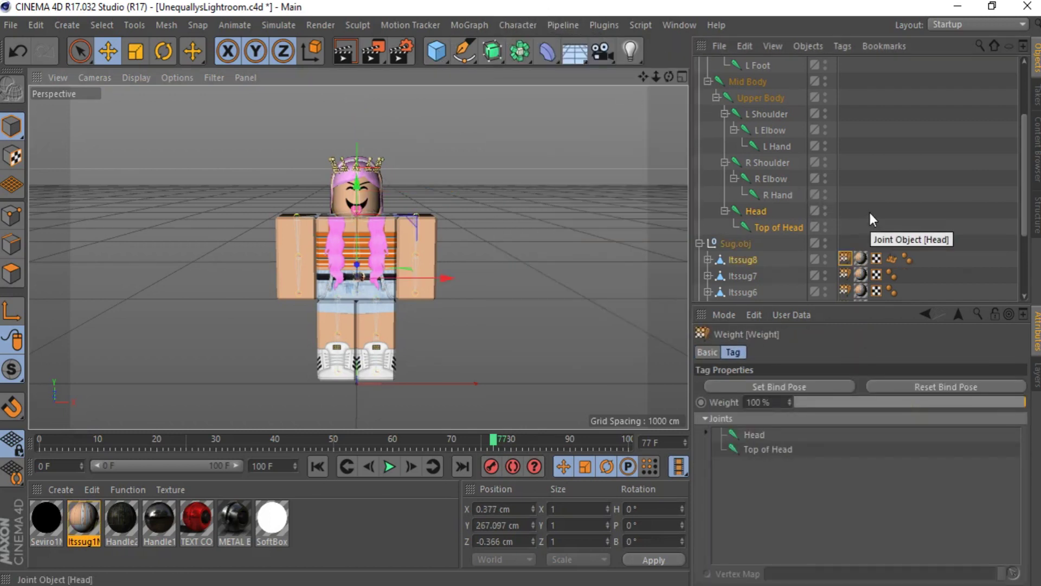
left_click(864, 193)
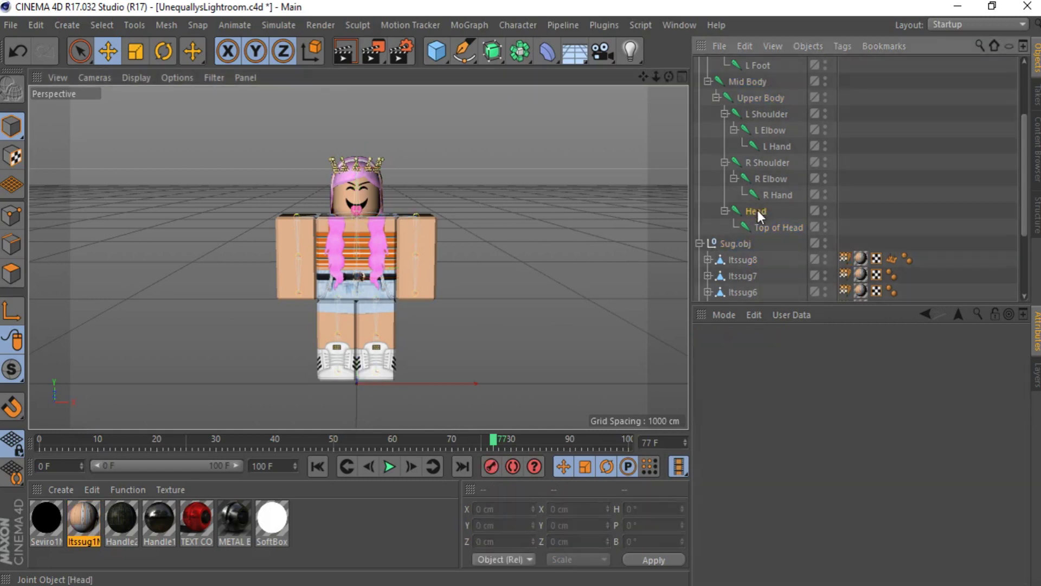
- Bind the hair mesh Itssug1 to the Head joint
left_click(757, 211)
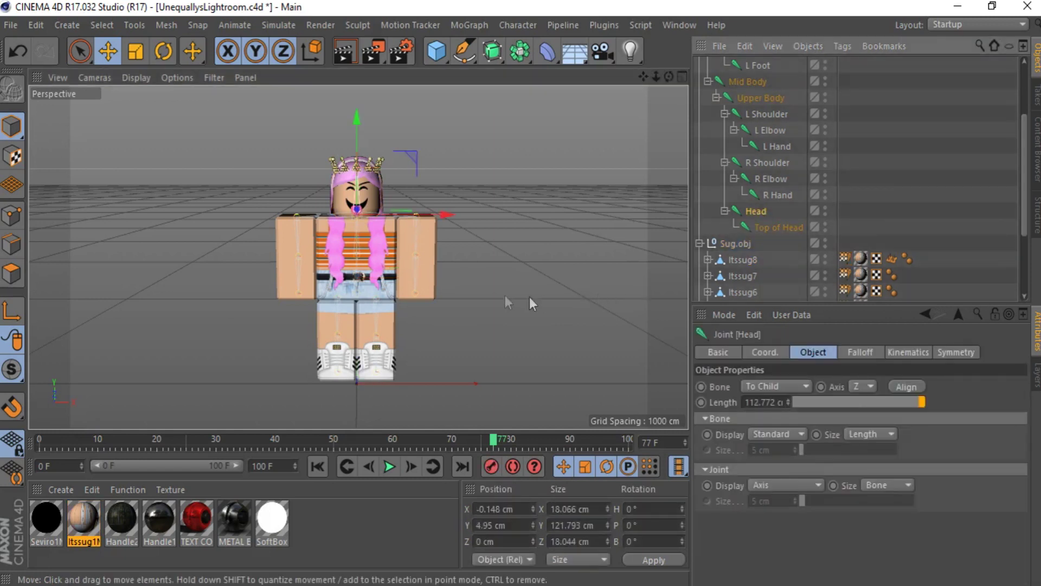
left_click(340, 183, "shift")
left_click(518, 24)
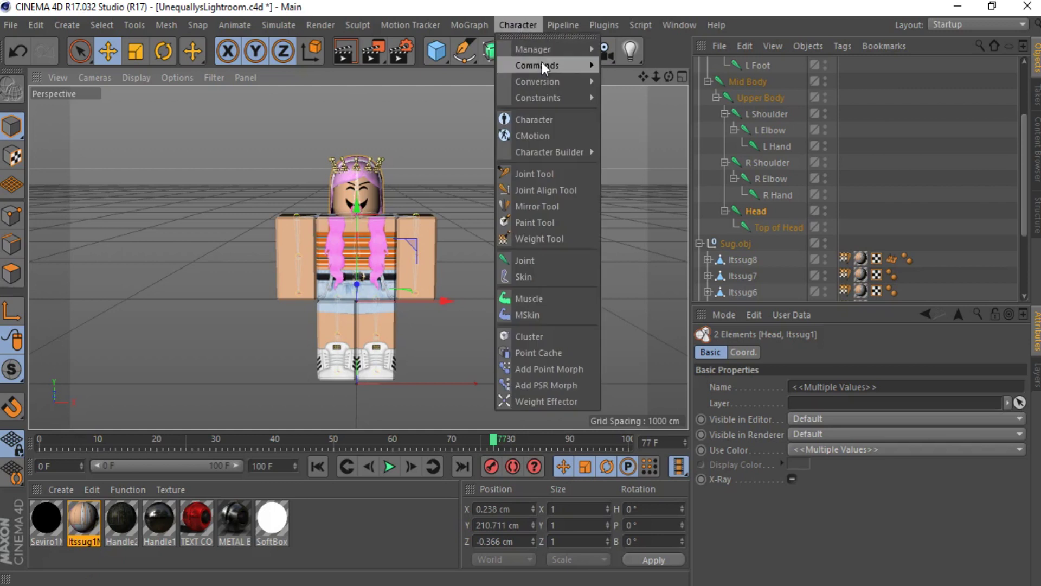
mouse_move(542, 65)
left_click(627, 90)
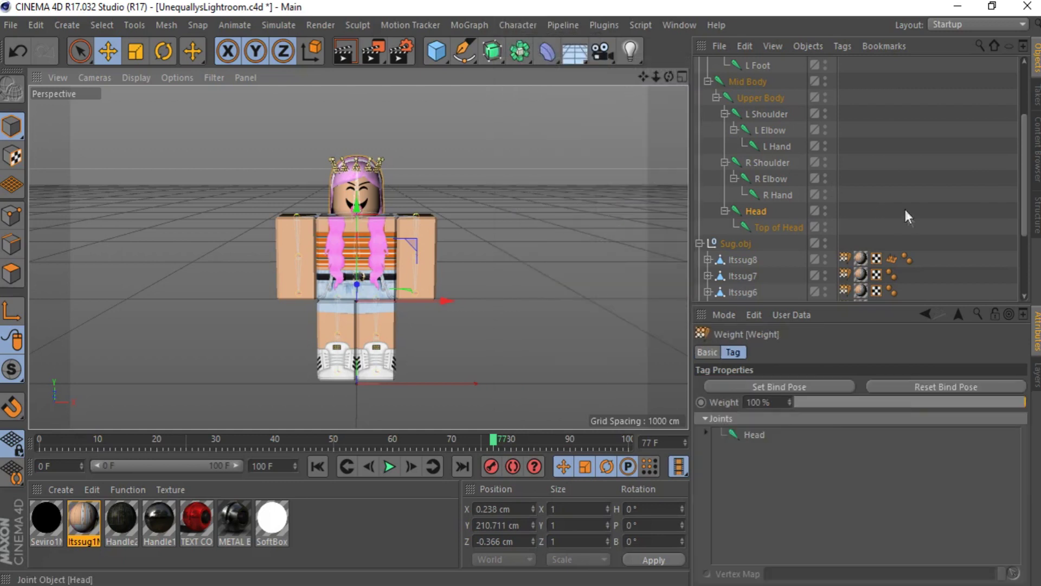
- Bind the crown mesh Itssug2 to the Head joint
left_click(756, 211)
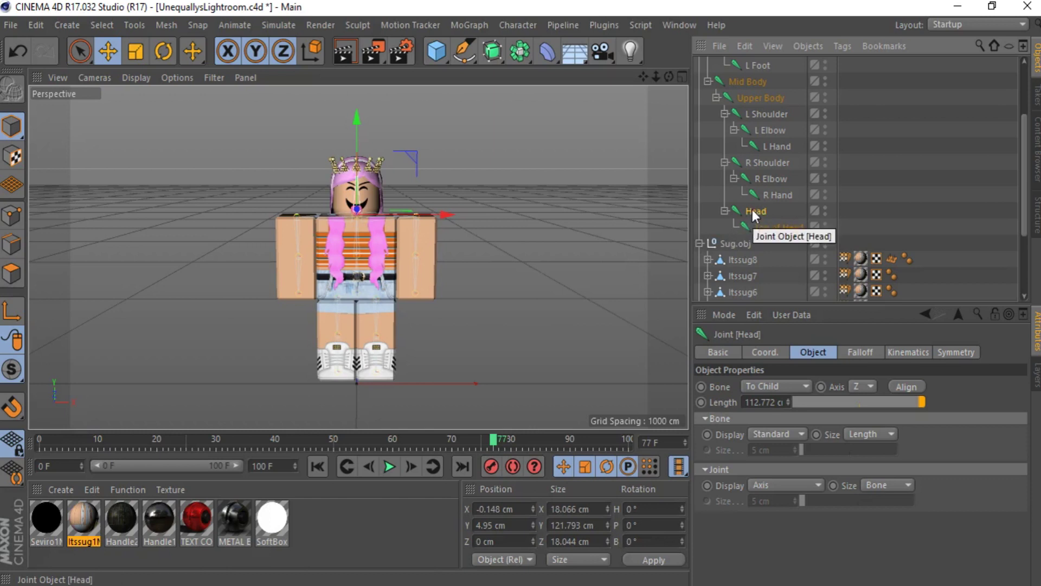
left_click(372, 172, "shift")
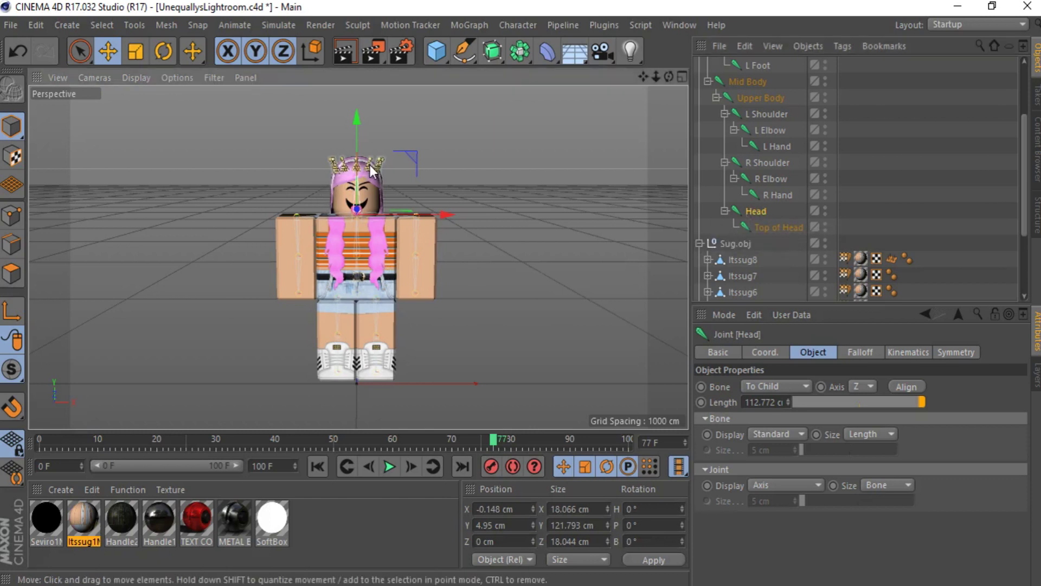
left_click(512, 27)
mouse_move(577, 70)
left_click(652, 80)
- Move the Lower Body joint with the bound character along X to a position of about 133 cm
scroll(897, 138, "up", 5)
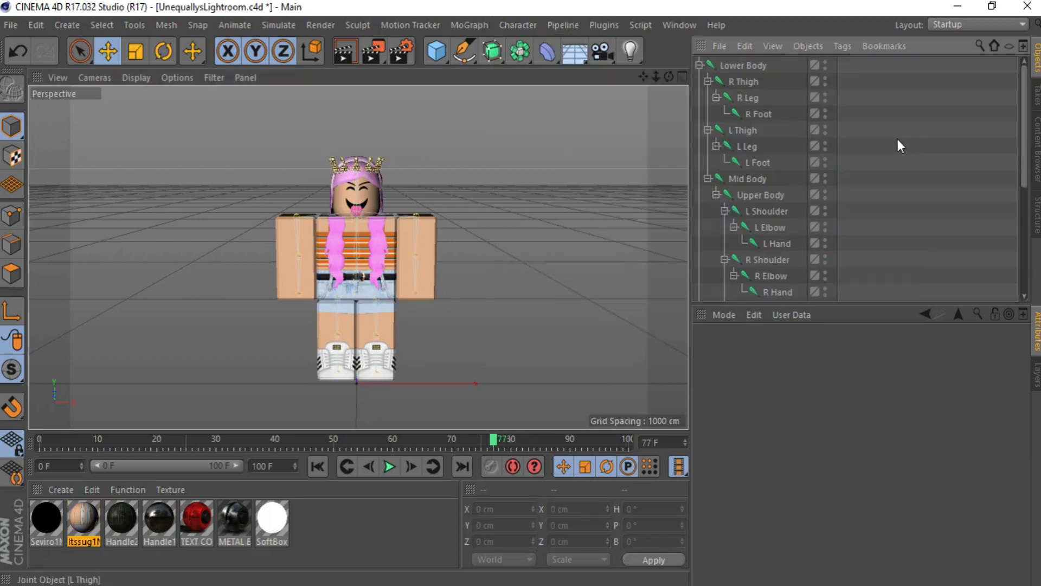
scroll(897, 139, "down", 5)
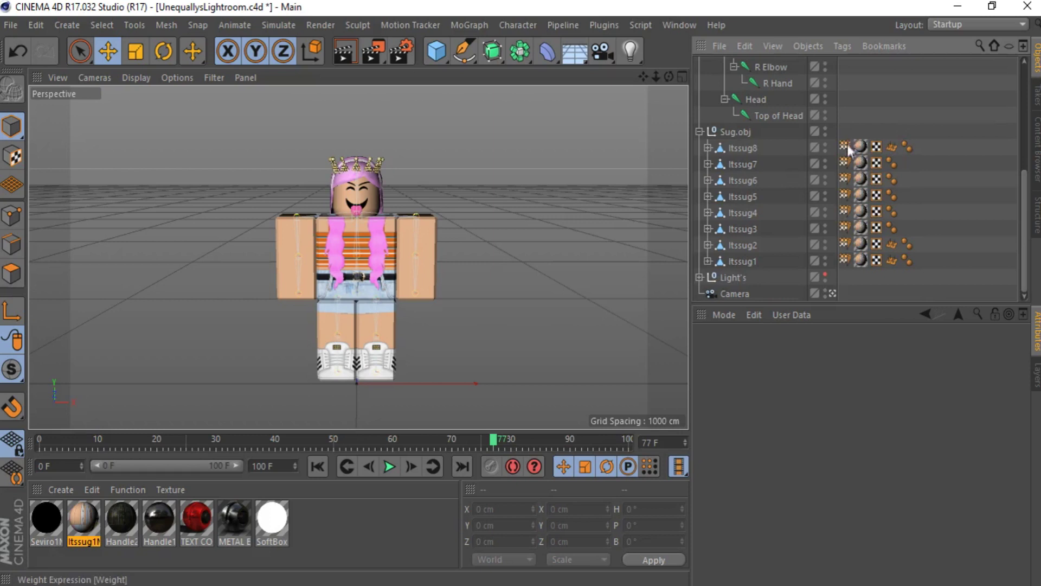
left_click(744, 147)
scroll(764, 206, "up", 2)
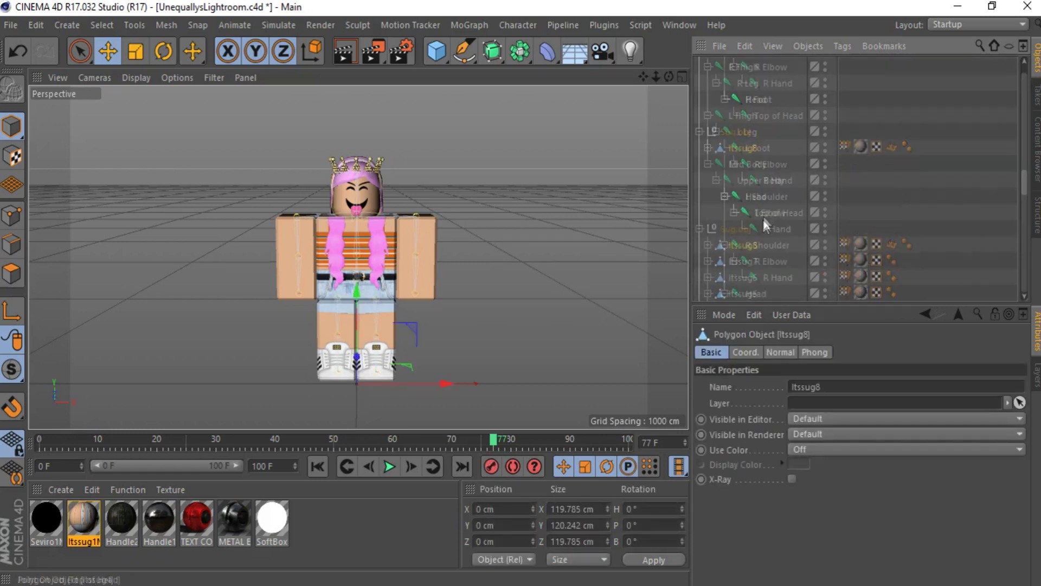
scroll(762, 224, "down", 2)
scroll(761, 221, "up", 4)
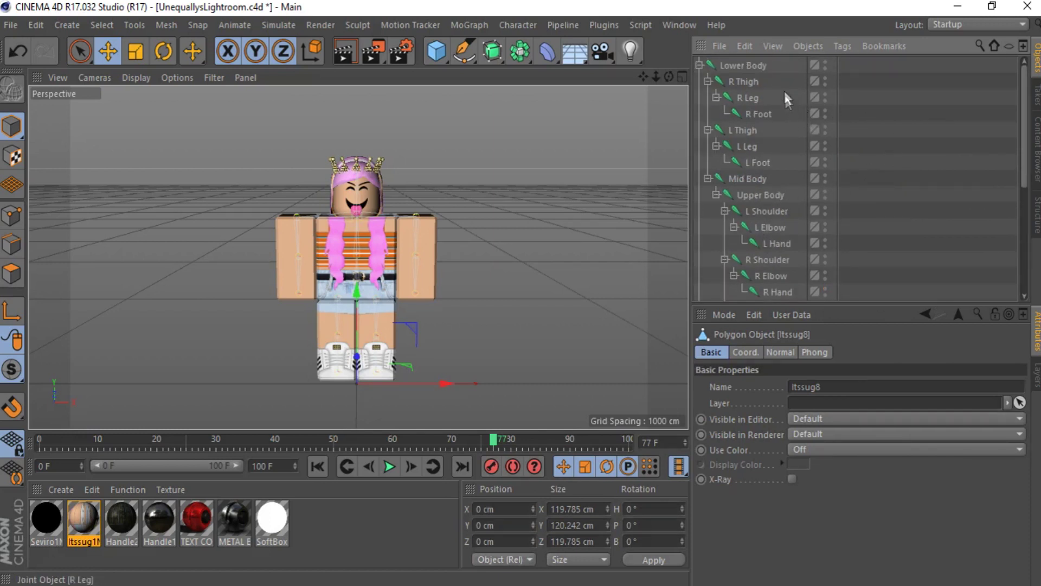
left_click(735, 64)
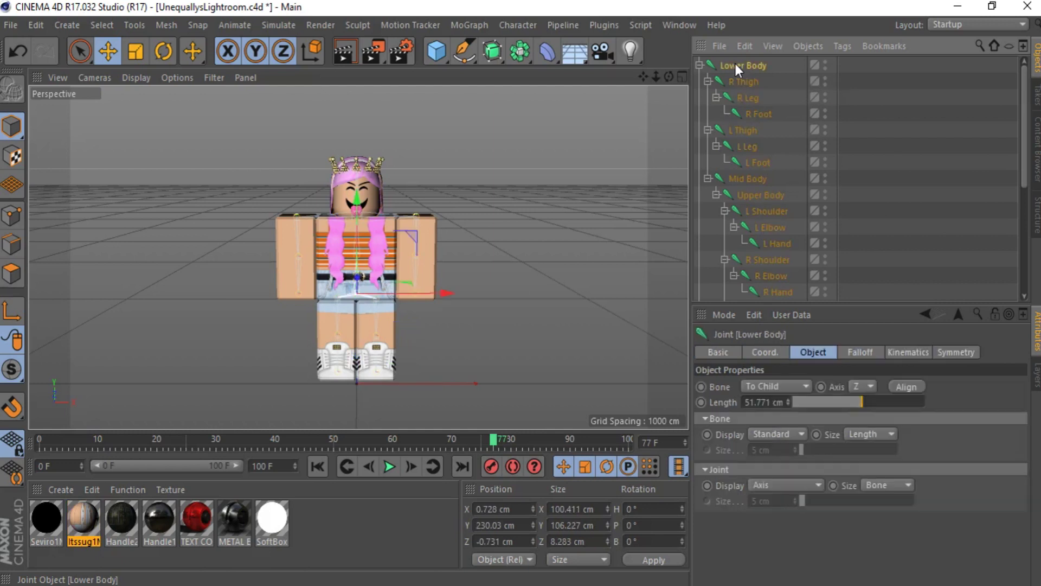
left_click(108, 51)
left_click_drag(444, 297, 507, 296)
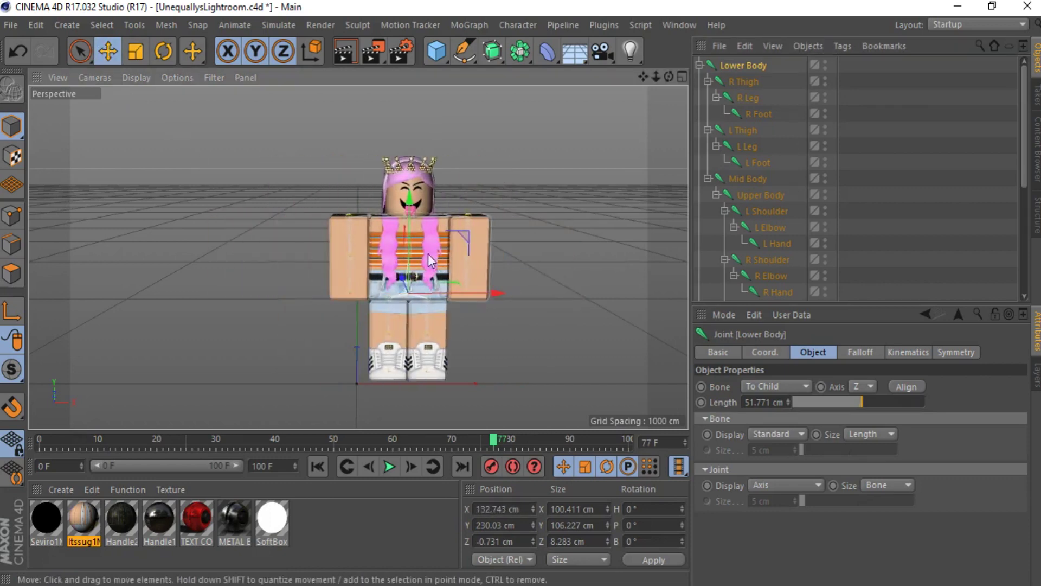
- Undo the last move of the Lower Body joint along X
key("ctrl+z")
key("ctrl+z")
key("ctrl+z")
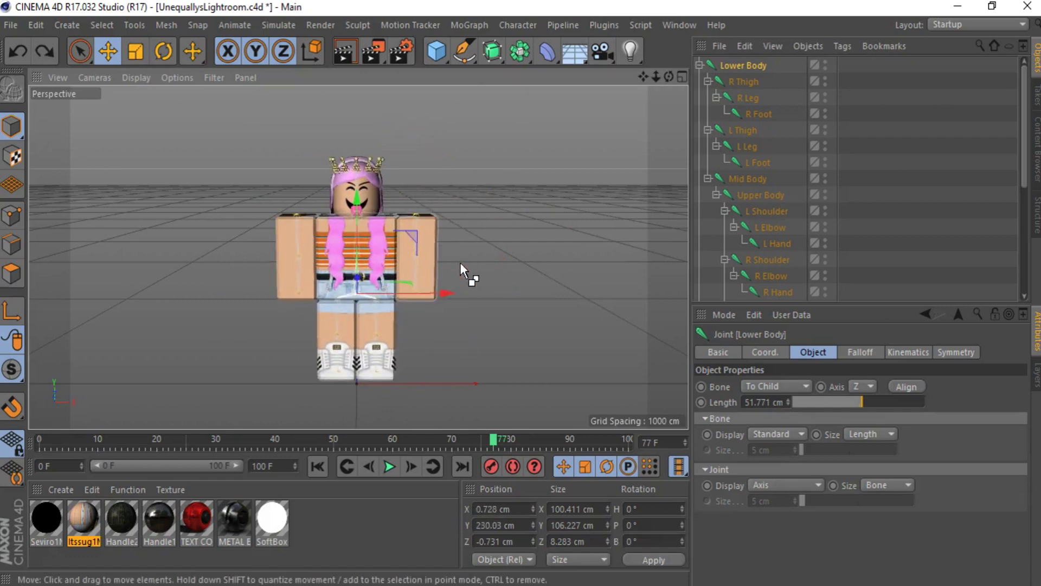
- Rotate the L Shoulder joint to a bank of about 7° and move it to about X -138 cm, Y 5 cm
mouse_move(670, 80)
left_mouse_down()
mouse_move(678, 82)
mouse_move(668, 70)
mouse_move(629, 72)
mouse_move(666, 74)
mouse_move(670, 49)
mouse_move(668, 98)
left_mouse_up()
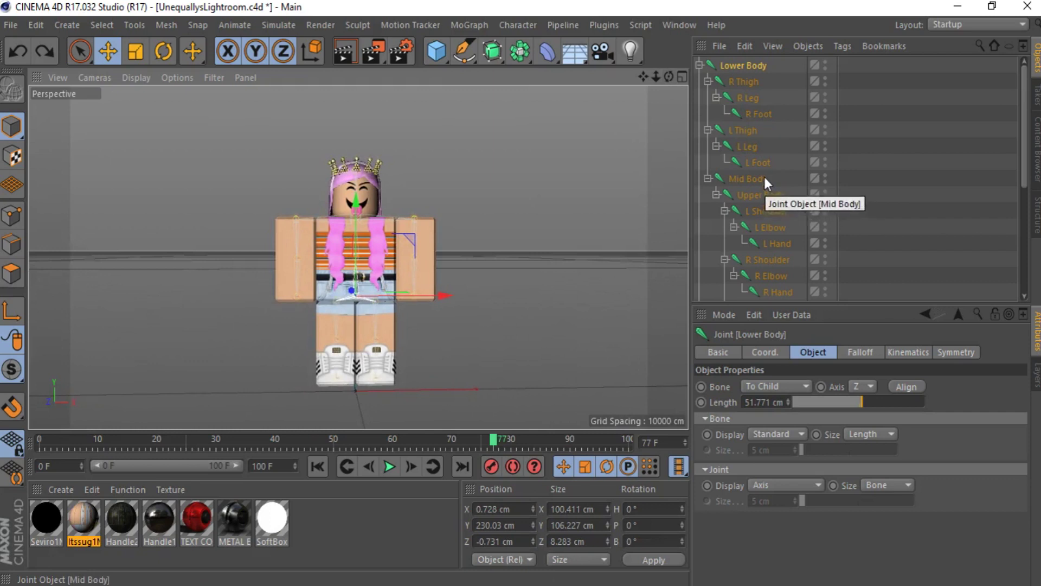
left_click(765, 213)
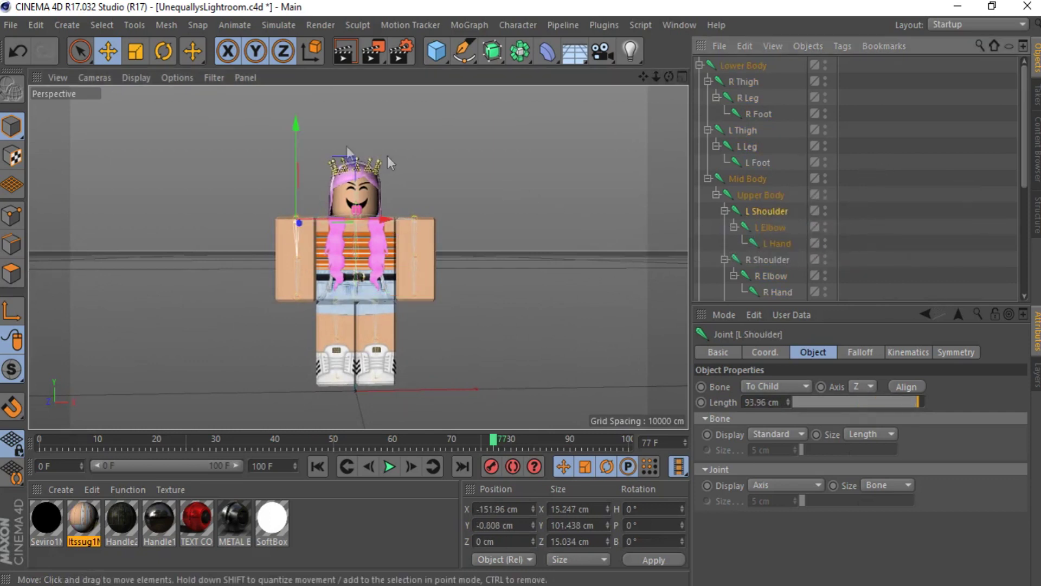
left_click(163, 51)
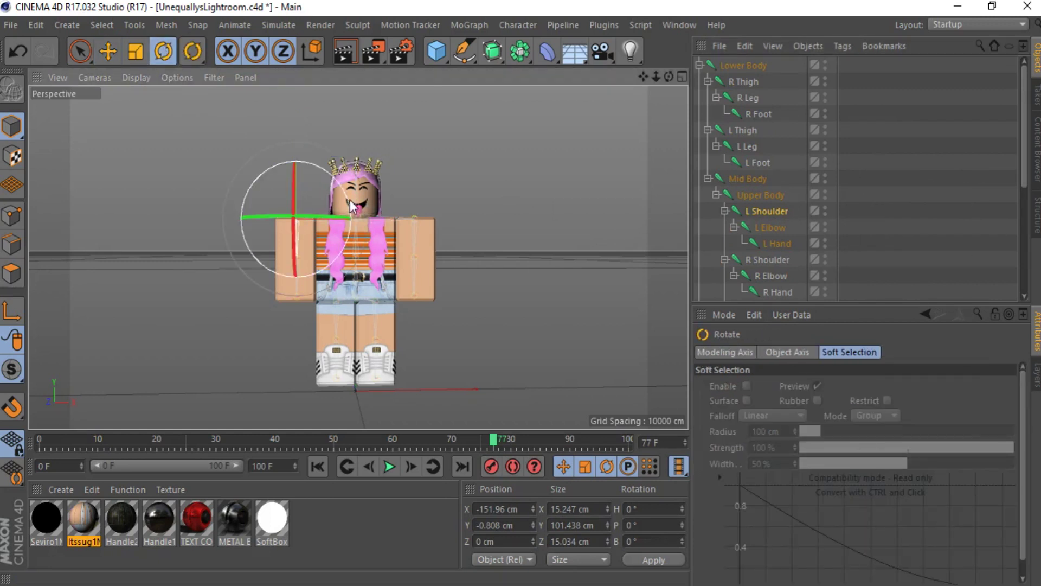
left_click_drag(353, 209, 349, 206)
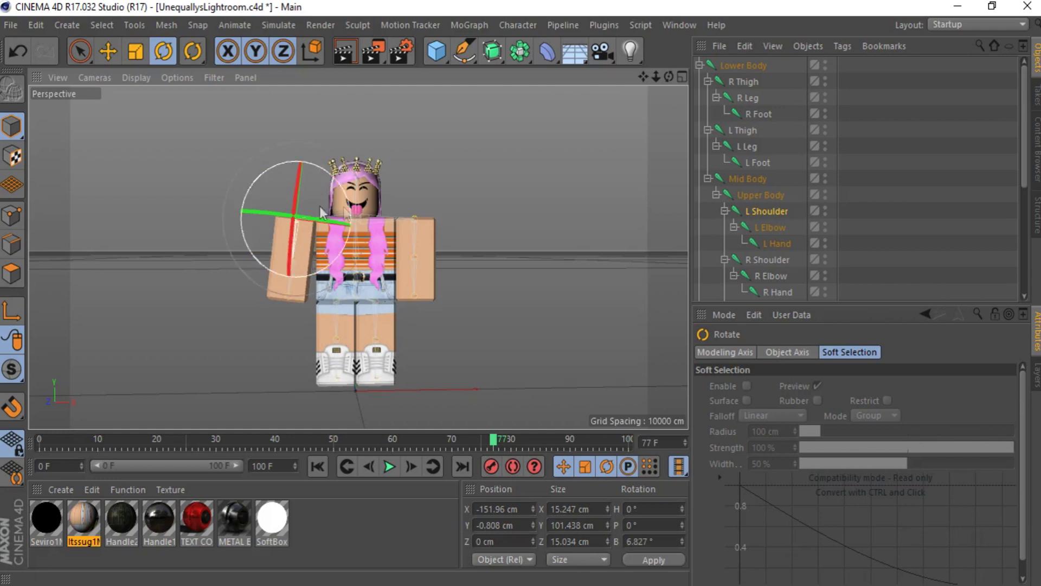
left_click(105, 54)
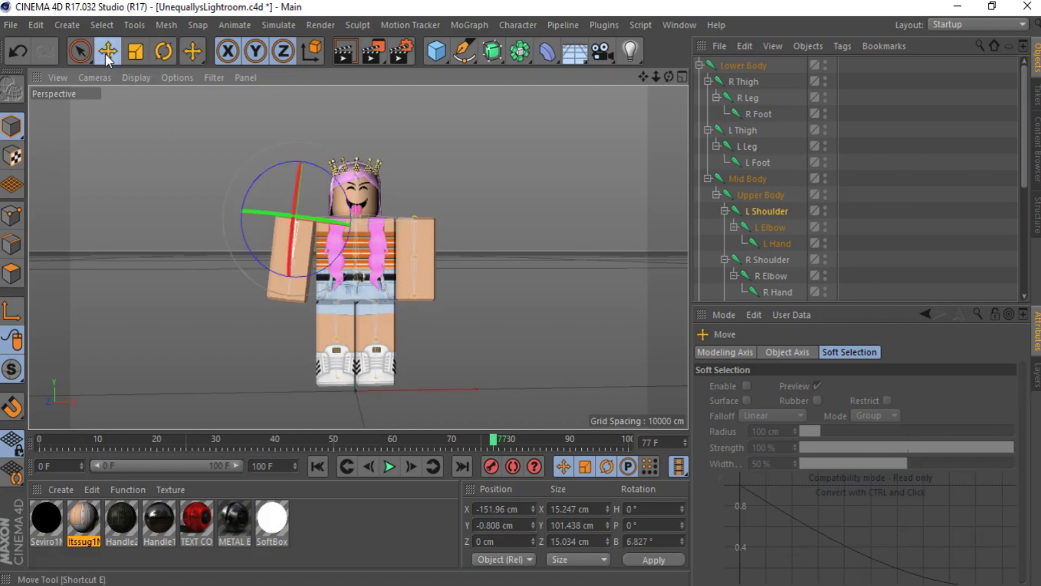
left_click_drag(334, 224, 302, 189)
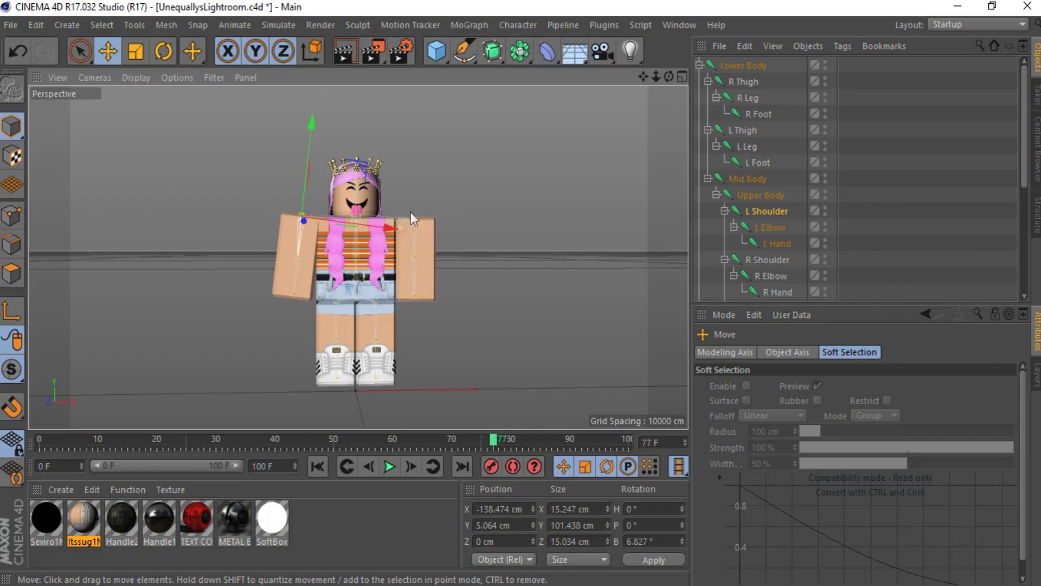
- Rotate the R Shoulder joint to a bank of about -9.6° and move it to about X 131 cm, Y 8.5 cm
left_click(753, 260)
left_click(172, 53)
left_click_drag(476, 205, 447, 211)
left_click(108, 51)
left_click_drag(448, 212, 442, 214)
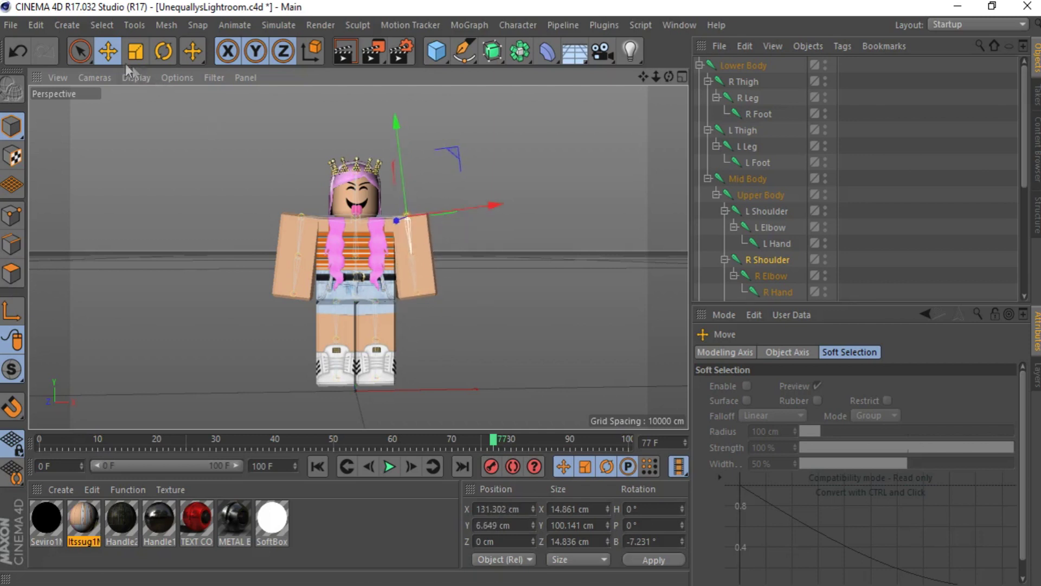
left_click(164, 51)
left_click_drag(361, 213, 358, 218)
left_click(108, 51)
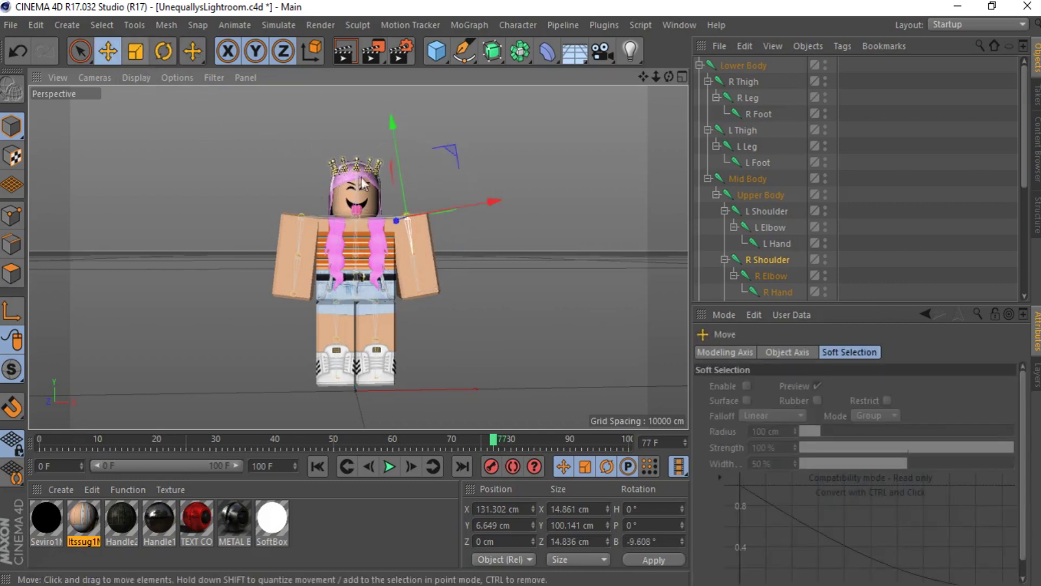
left_click_drag(404, 184, 587, 184)
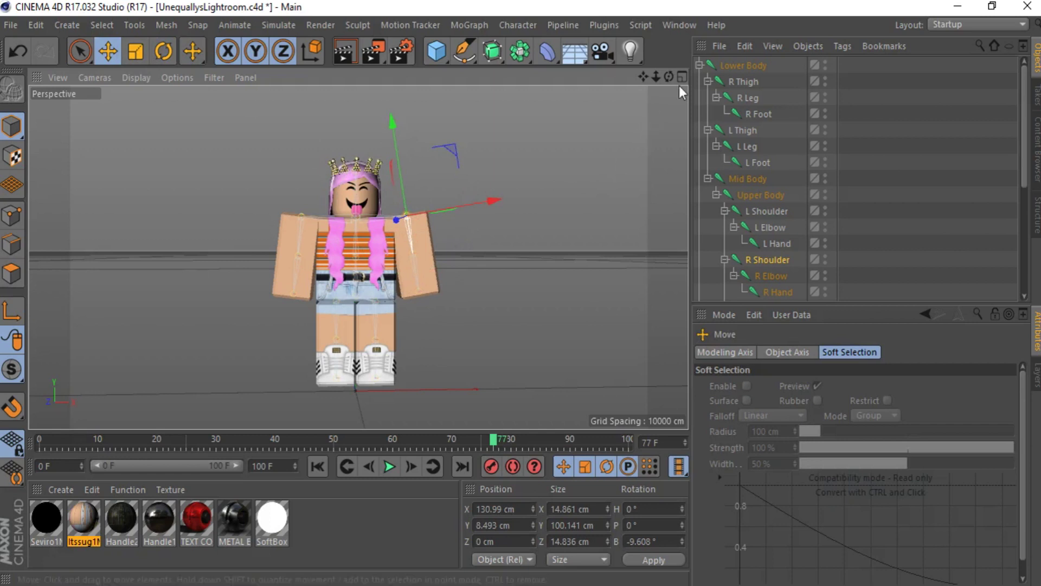
- Rotate the L Thigh and R Thigh joints together to a pitch of about -7.8°
left_click_drag(670, 76, 669, 92)
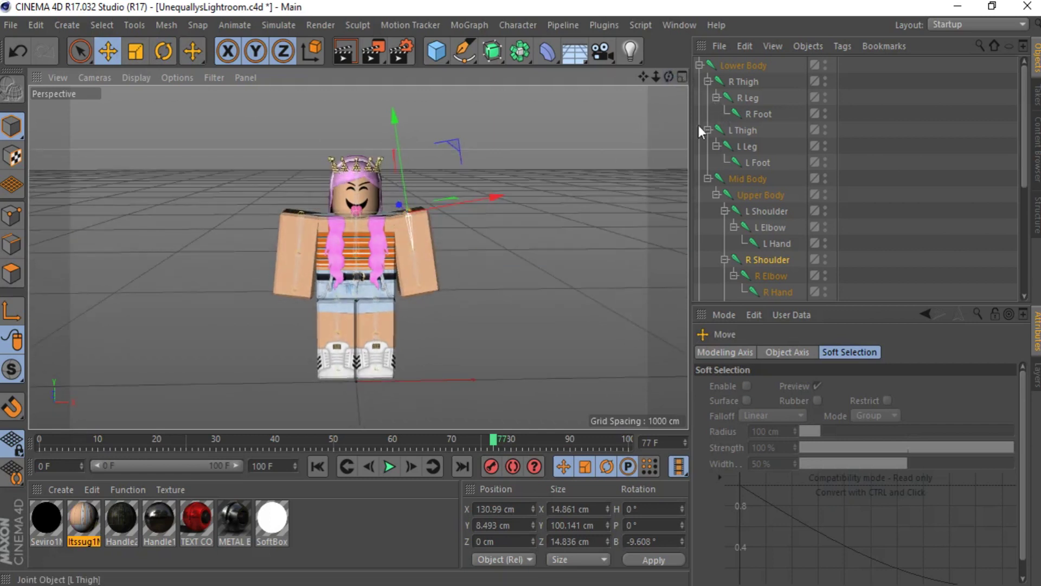
left_click(749, 130)
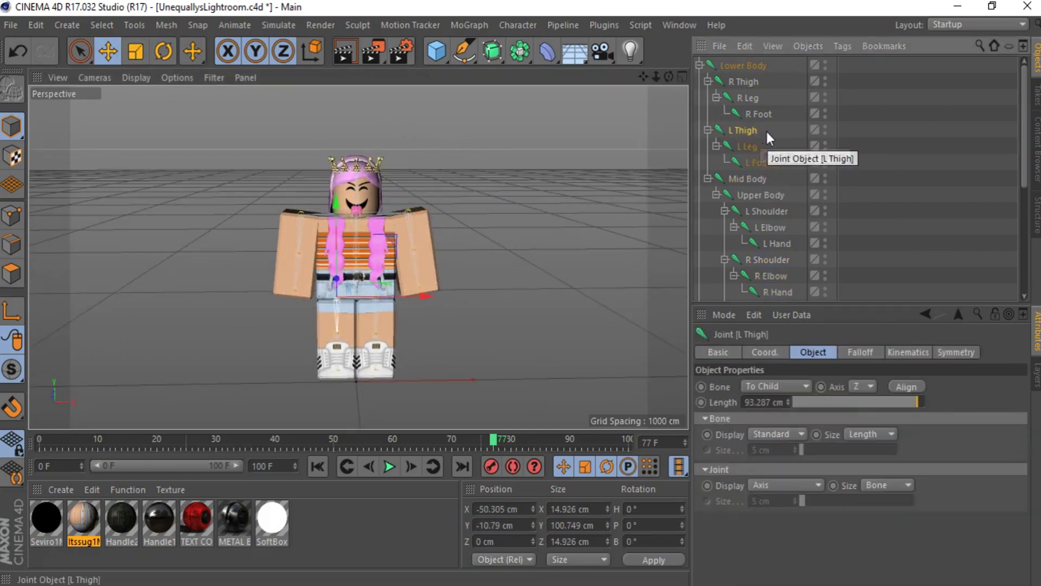
left_click(748, 81, "ctrl")
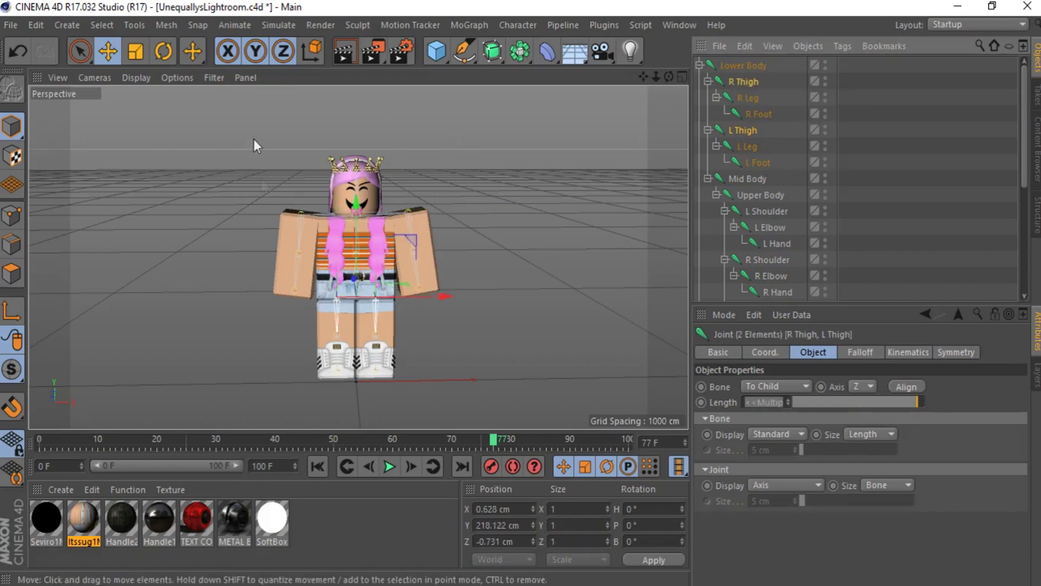
left_click(163, 50)
left_click_drag(606, 219, 434, 232, "alt")
left_click_drag(407, 281, 409, 272)
- Rotate the L Leg and R Leg joints together about 11.8° in pitch to bend the knees
left_click(751, 145)
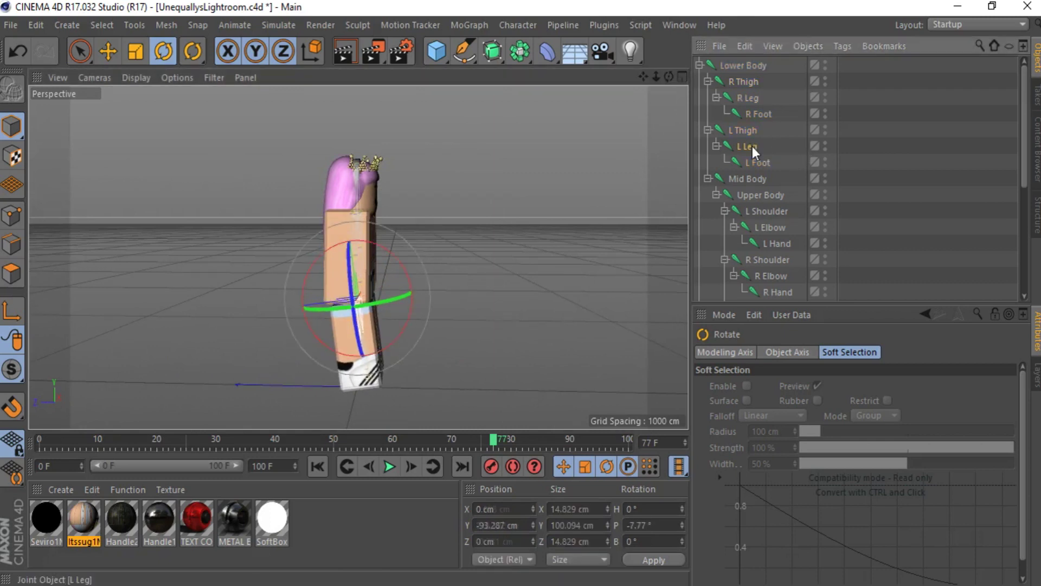
left_click(746, 98, "ctrl")
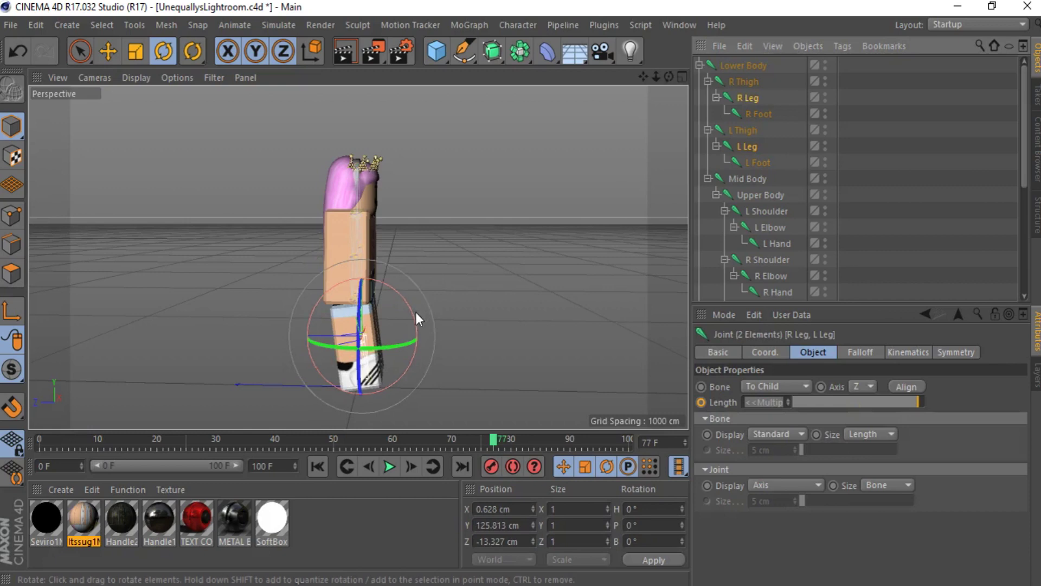
left_click_drag(416, 315, 420, 327)
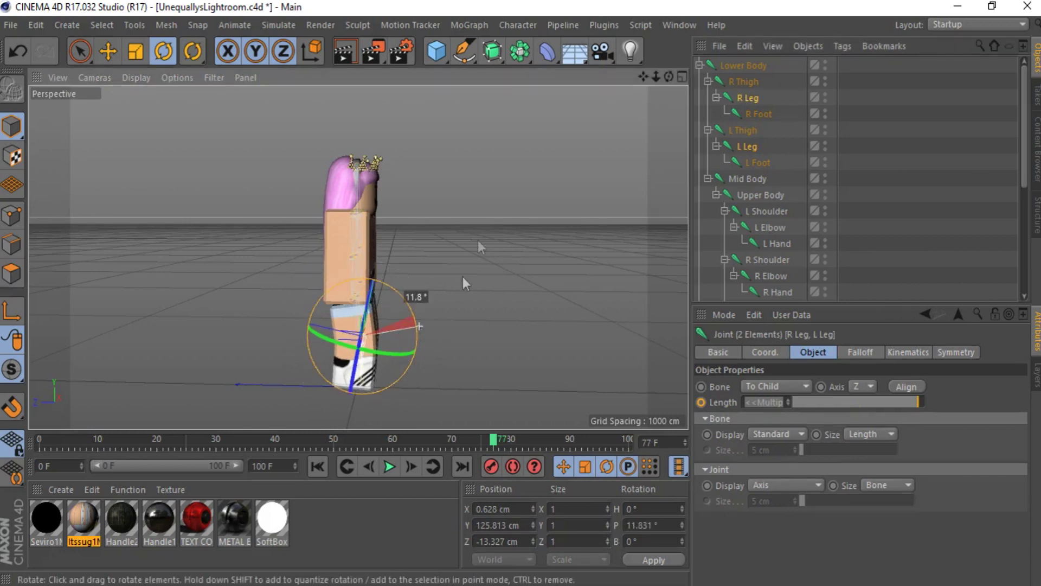
- Rotate the R Thigh joint to a bank of about -2.9° to spread the legs slightly, and clear the selection
mouse_move(669, 77)
left_mouse_down()
mouse_move(597, 77)
mouse_move(688, 82)
mouse_move(668, 77)
mouse_move(699, 67)
mouse_move(668, 80)
mouse_move(684, 81)
left_mouse_up()
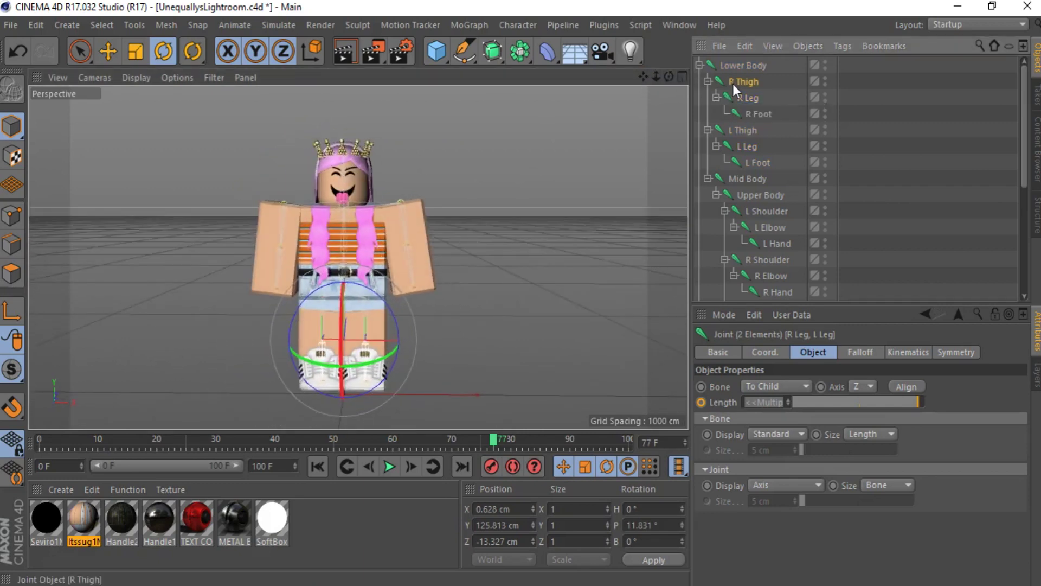
left_click(733, 83)
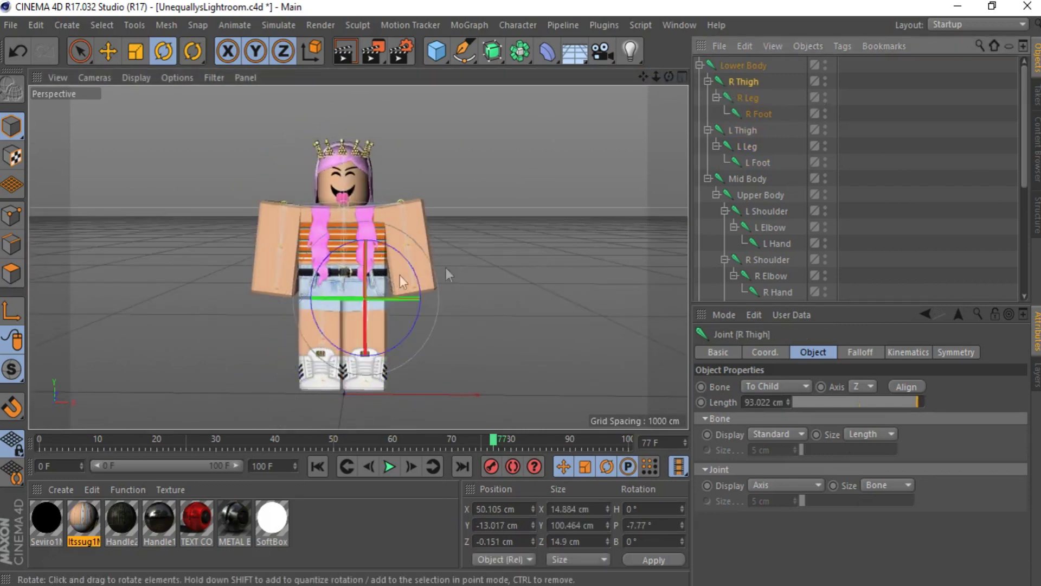
left_click_drag(314, 321, 311, 324)
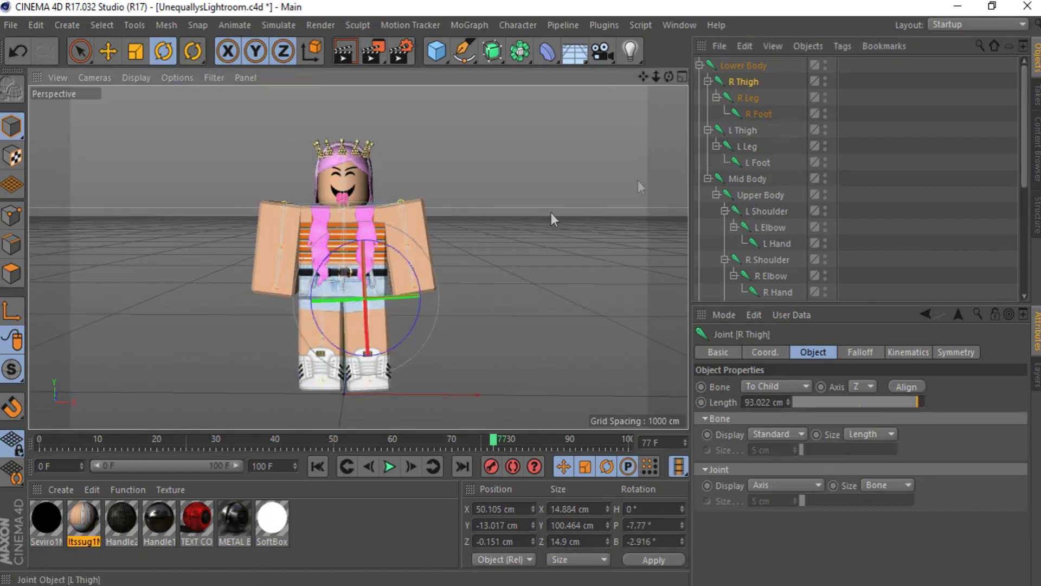
left_click(519, 253)
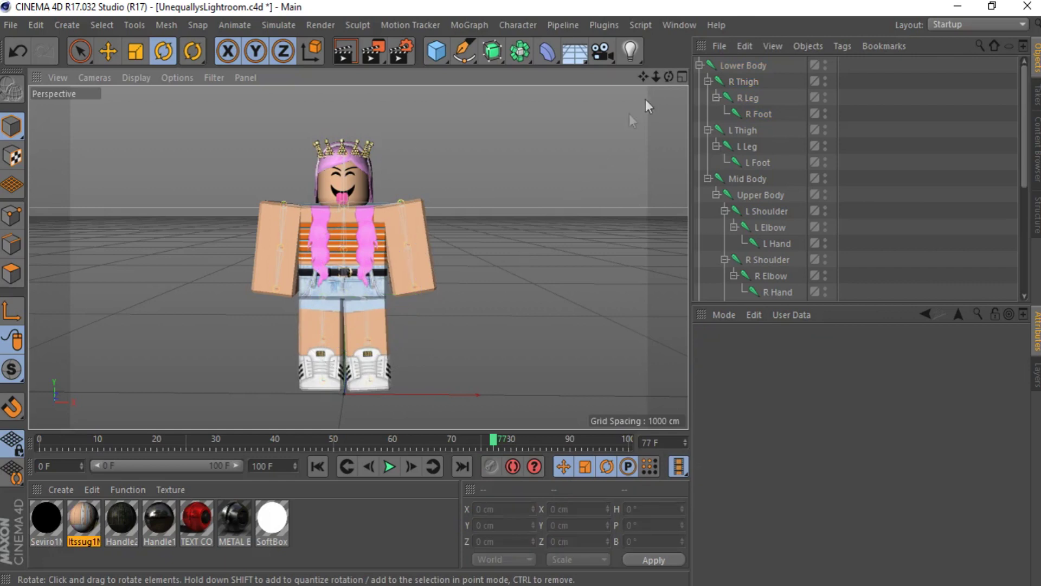
- Rotate the Head joint to about 6.8° heading, -2° pitch and -3.2° bank, and clear the selection
mouse_move(669, 77)
left_mouse_down()
mouse_move(669, 91)
mouse_move(668, 79)
left_mouse_up()
scroll(747, 165, "down", 5)
left_click(749, 102)
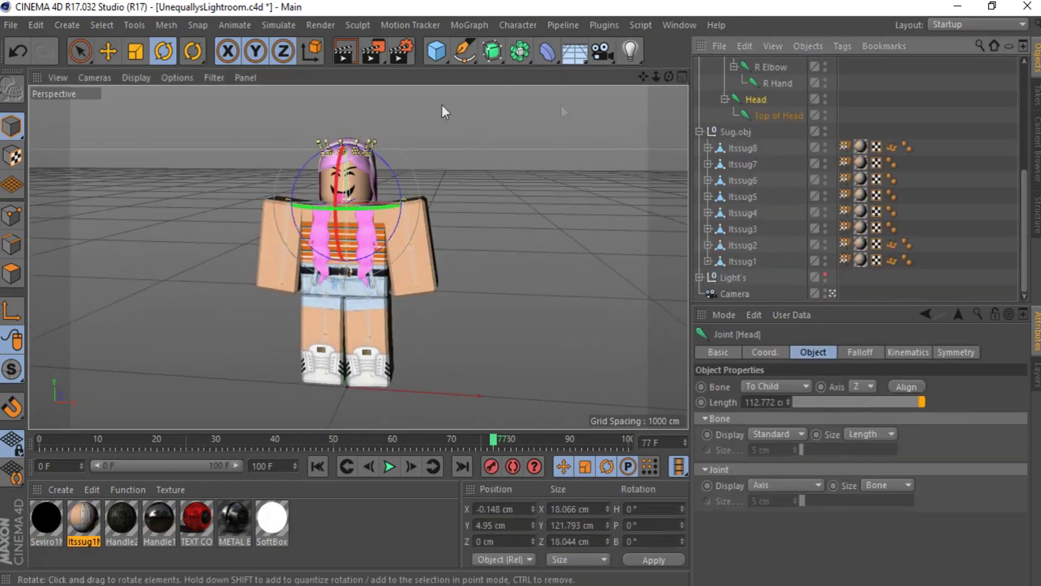
left_click_drag(363, 206, 371, 210)
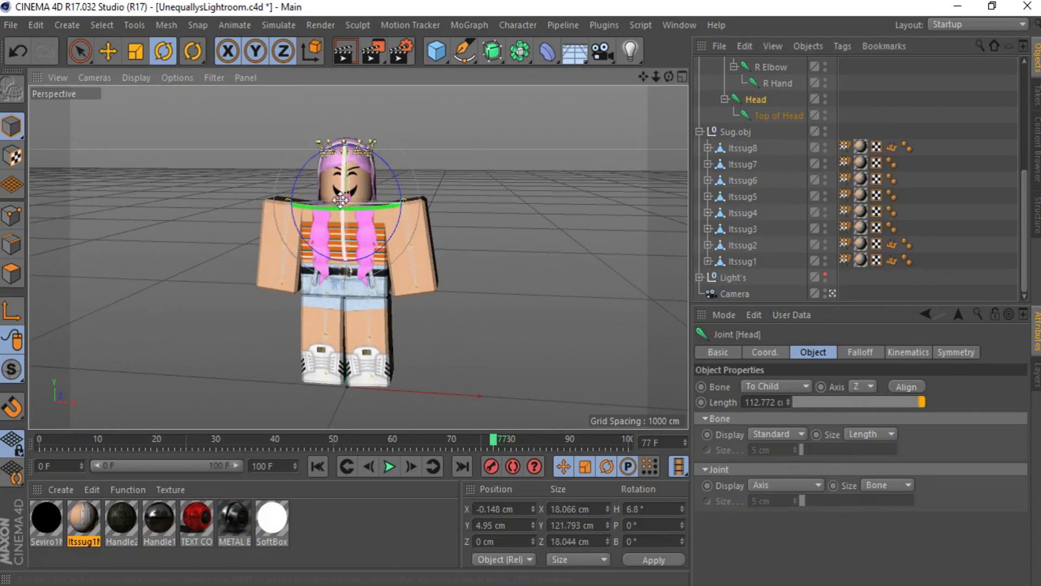
left_click_drag(304, 205, 290, 168)
left_click_drag(658, 74, 555, 189)
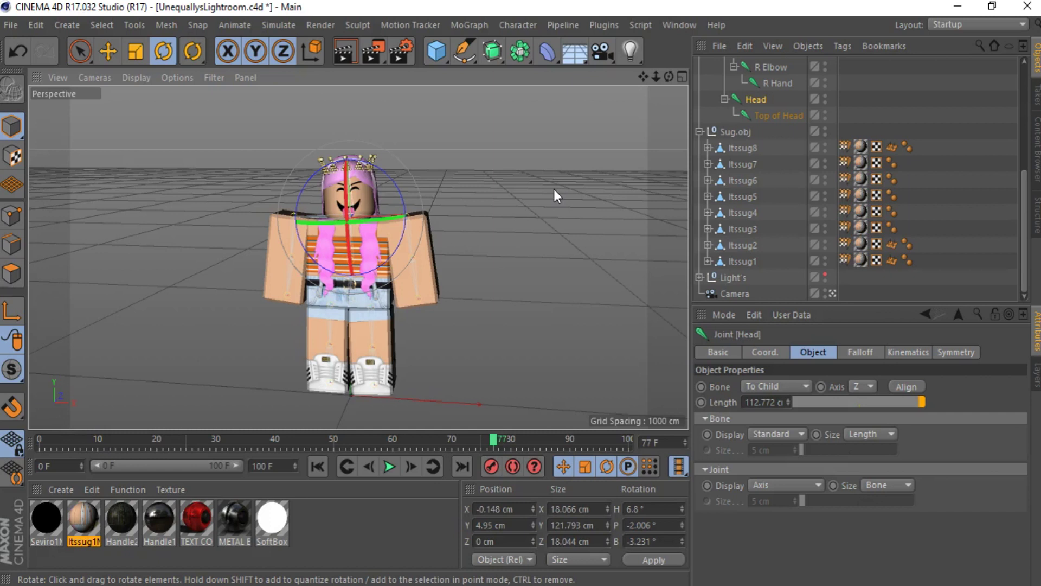
left_click(555, 190)
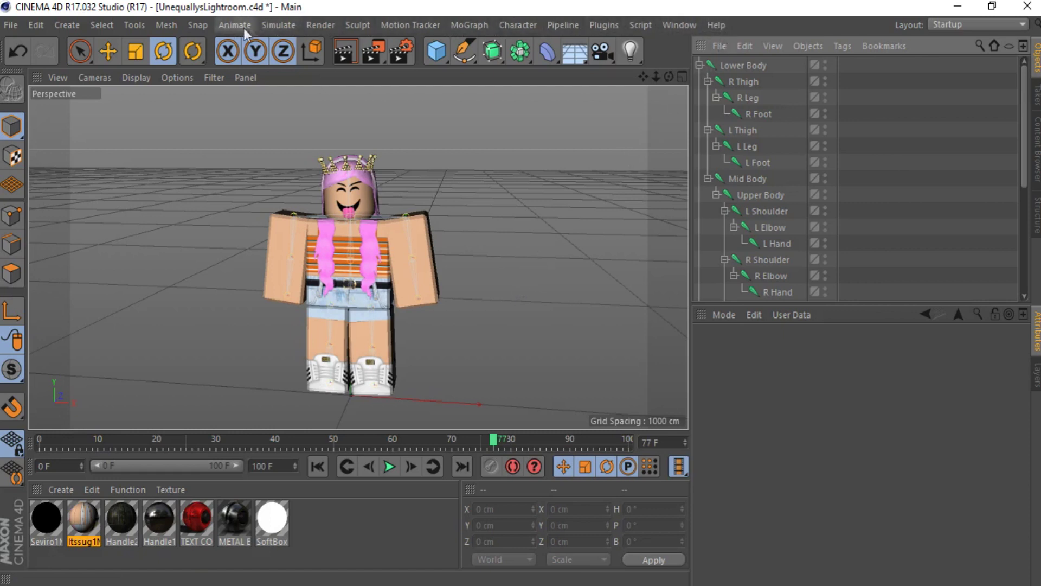
- Set the render's save file to "sugtastic tutorial" in the OneDrive gfx1 folder and close the render settings
left_click(320, 24)
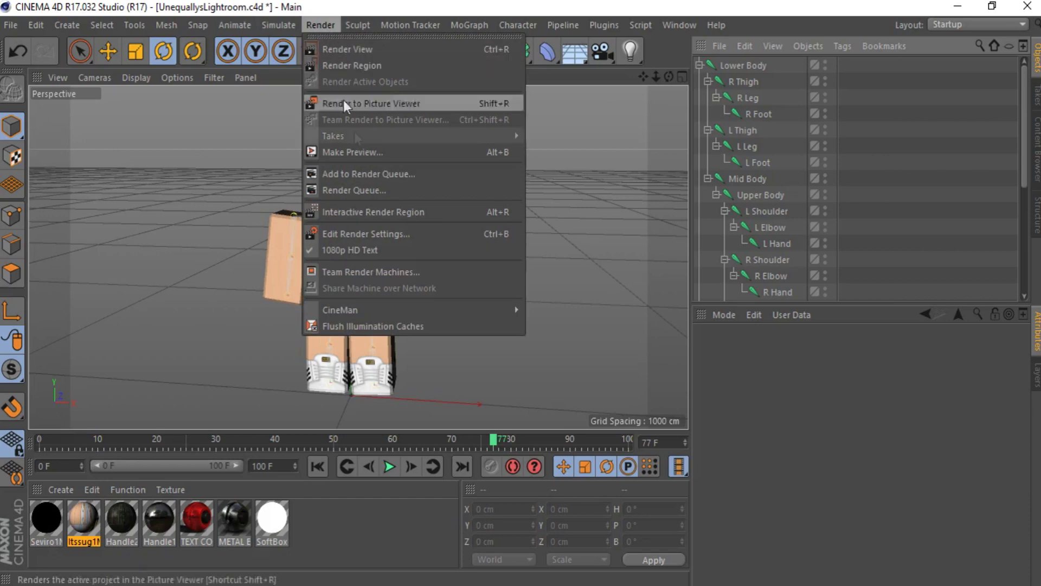
left_click(385, 236)
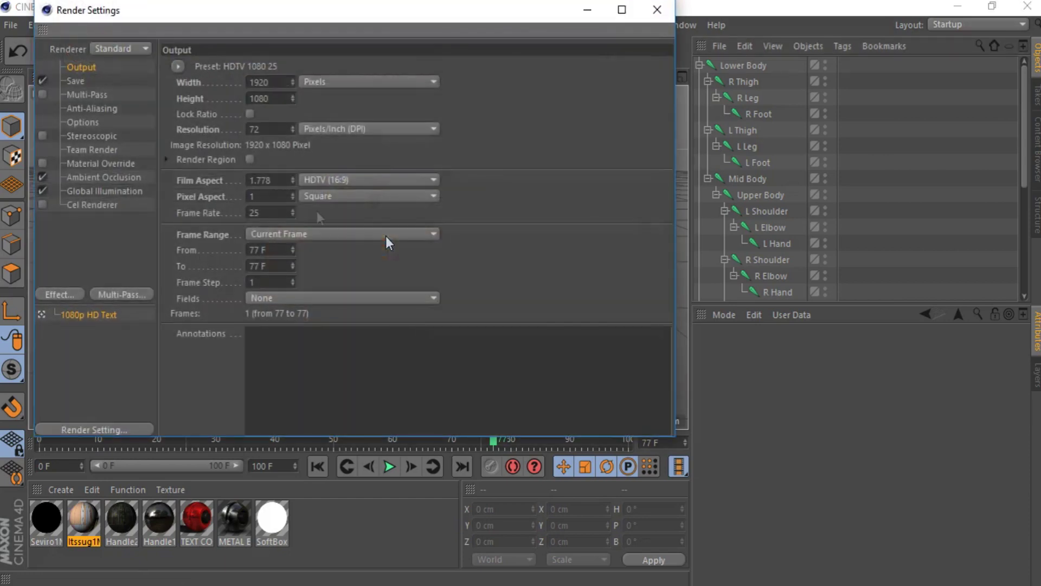
left_click(42, 189)
left_click(77, 80)
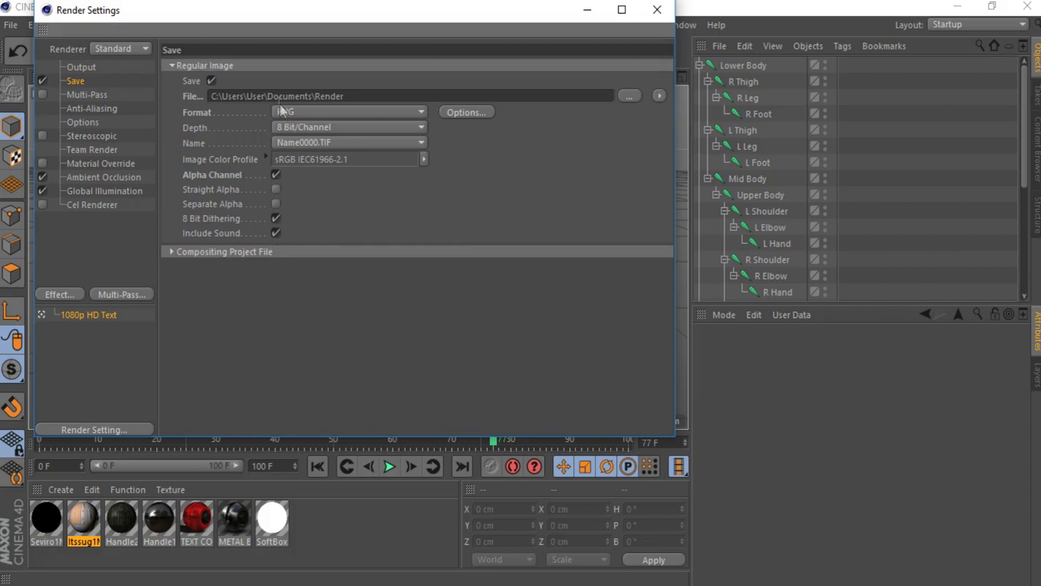
left_click(634, 98)
scroll(123, 248, "down", 1)
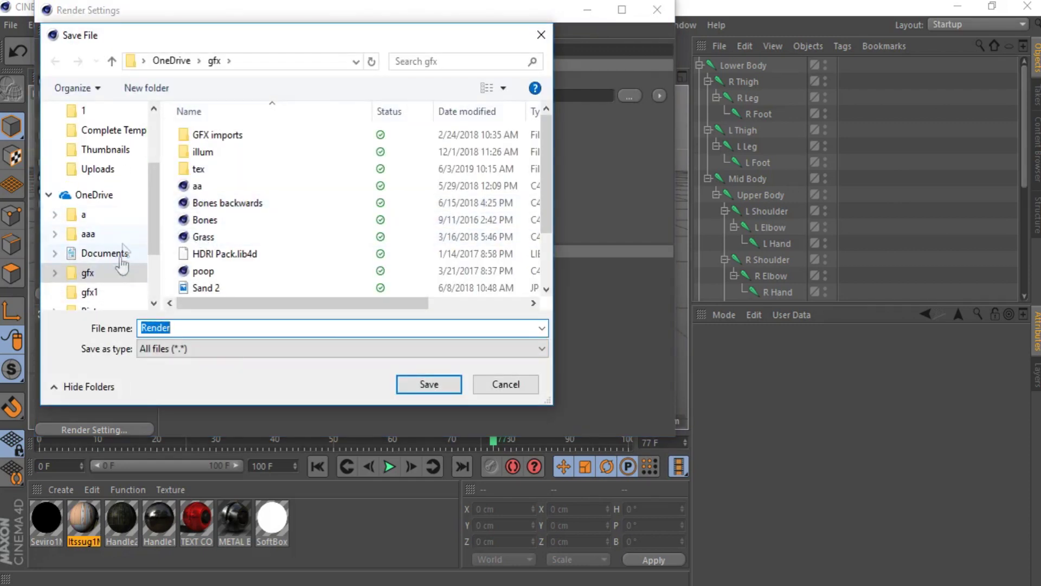
left_click(93, 300)
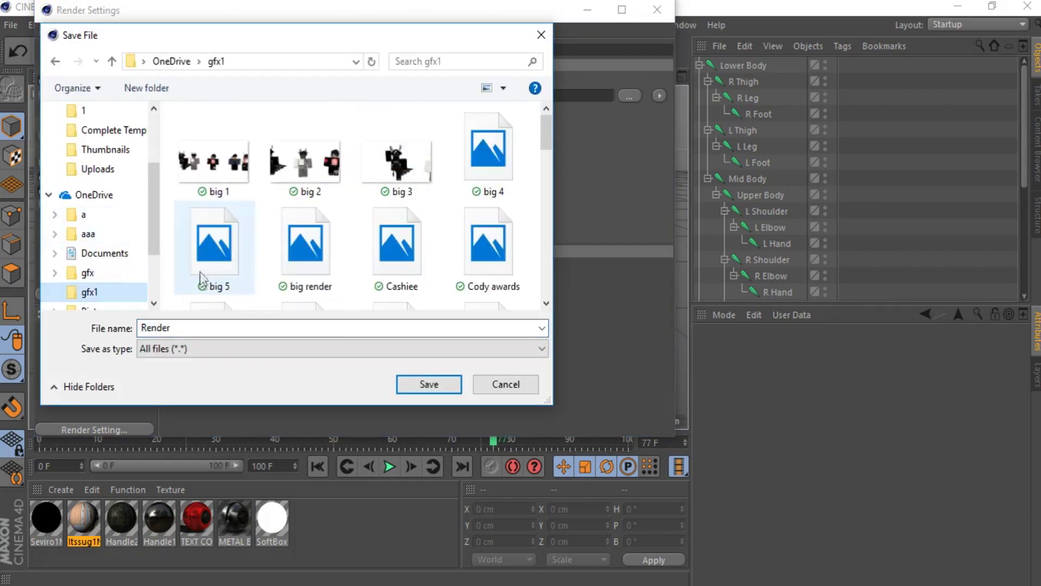
mouse_move(548, 124)
left_mouse_down()
mouse_move(543, 141)
mouse_move(547, 122)
left_mouse_up()
double_click(157, 328)
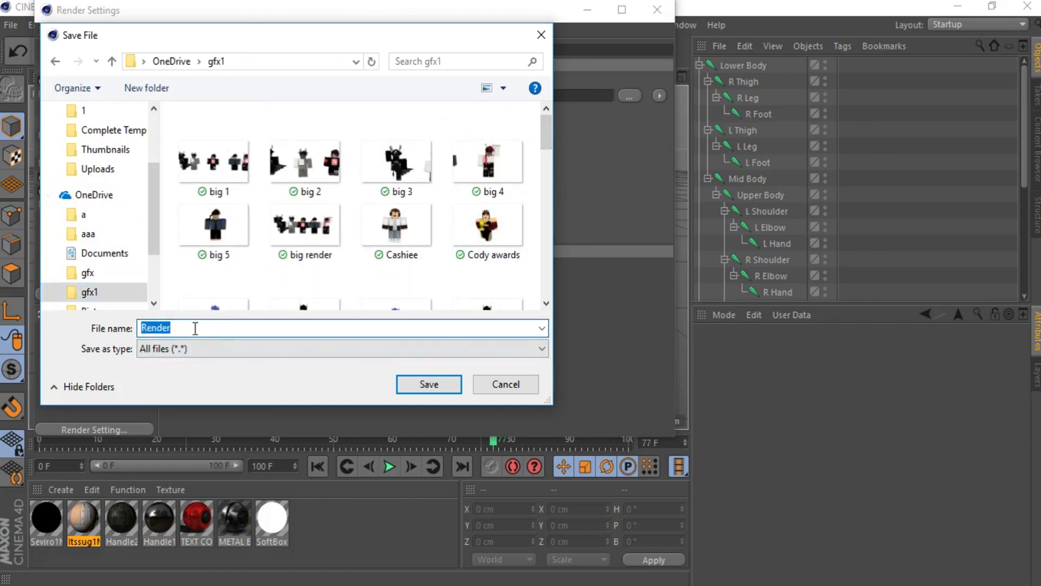
type("sugtastic tutorial")
left_click(418, 391)
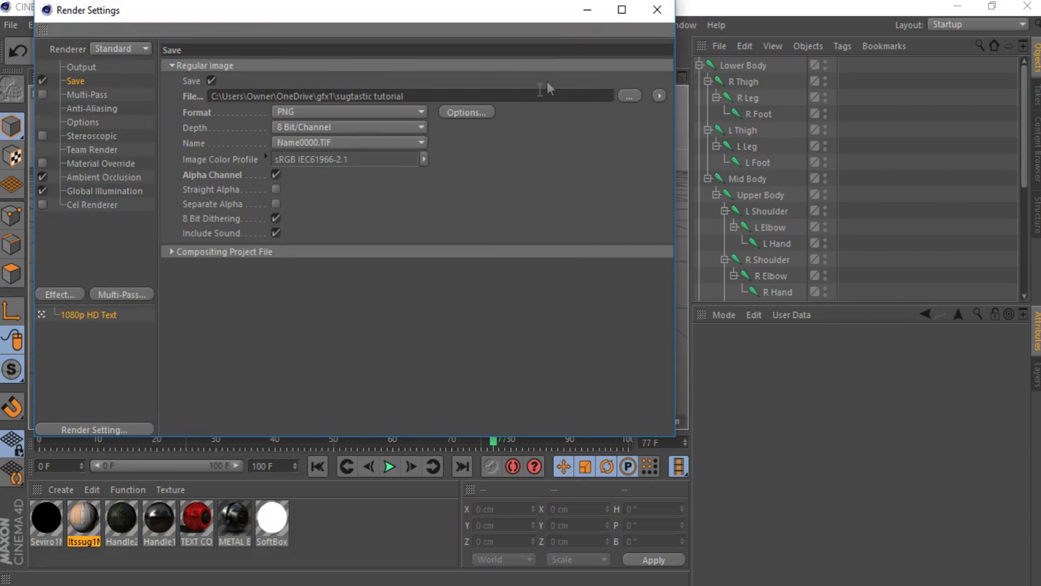
left_click(657, 12)
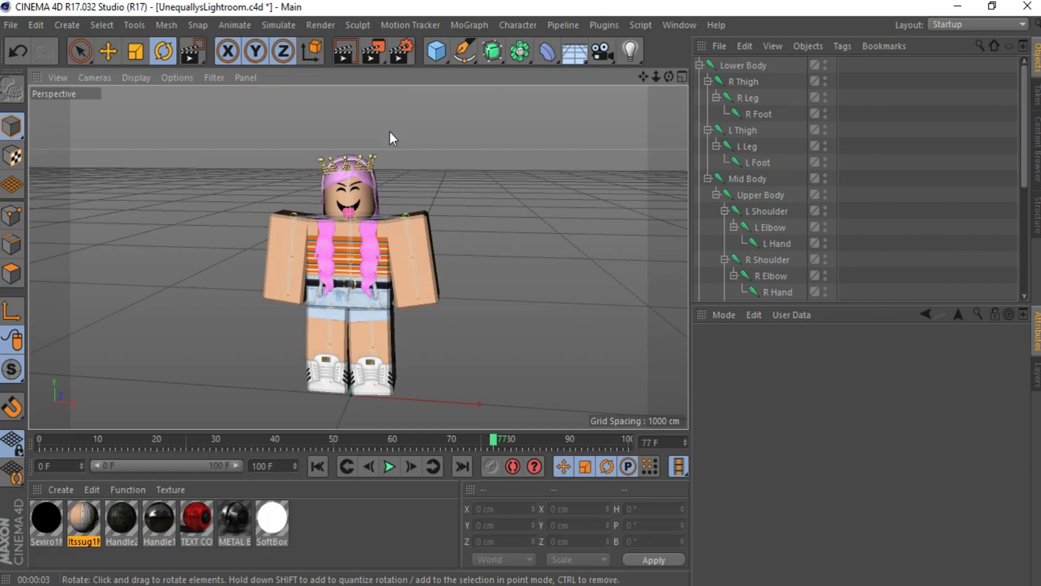
- Render the current frame to the Picture Viewer and examine the whole rendered character
left_click(371, 51)
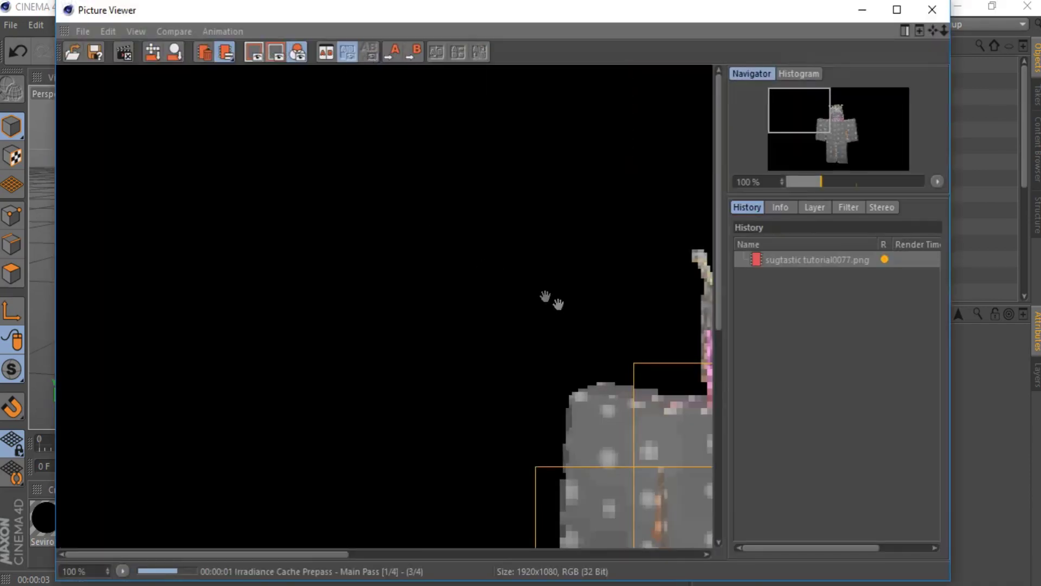
scroll(560, 304, "down", 3)
scroll(560, 305, "down", 1)
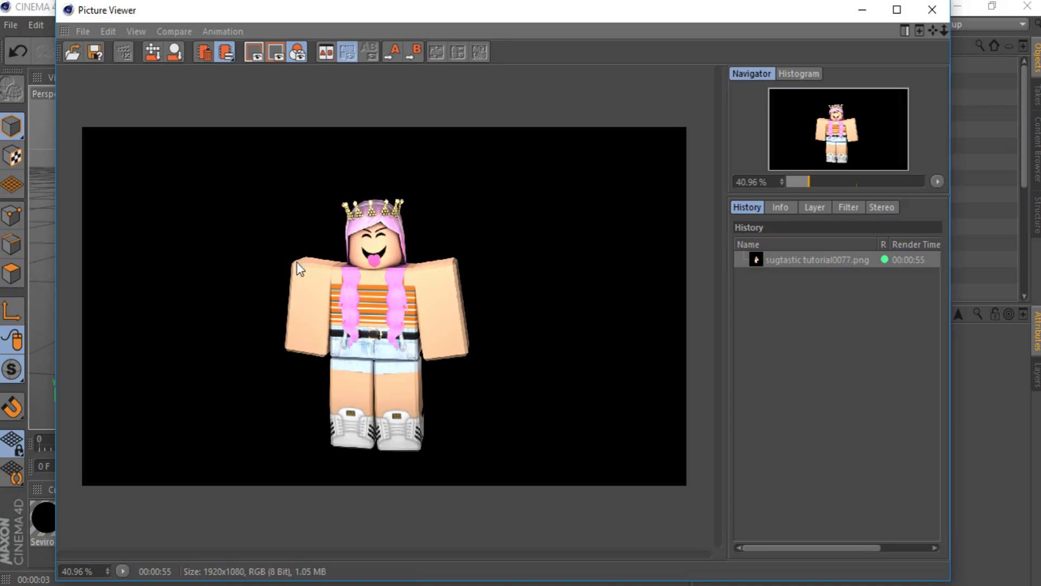
scroll(353, 268, "down", 2)
scroll(353, 268, "up", 3)
scroll(352, 268, "down", 2)
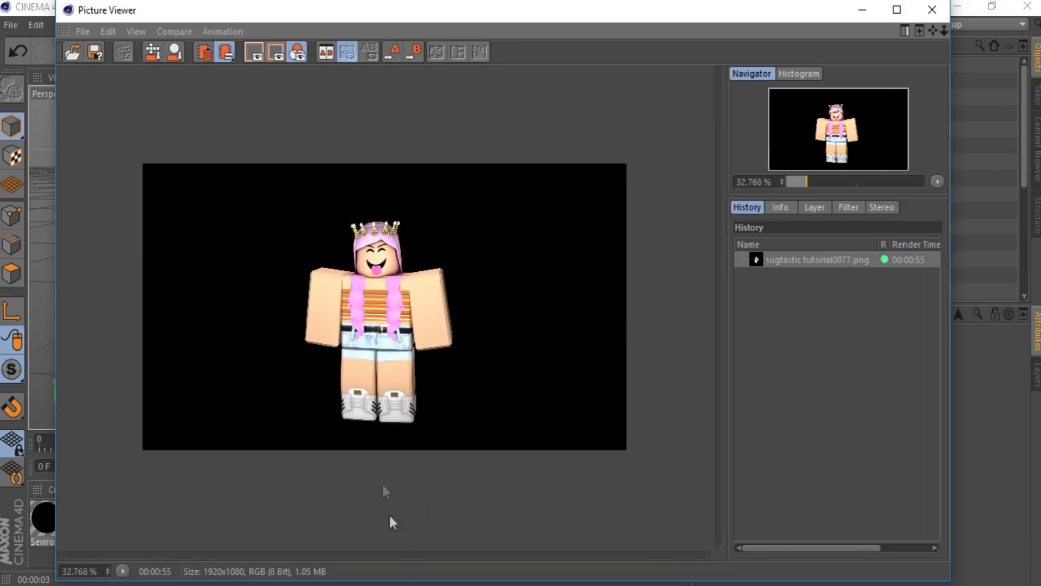
scroll(354, 349, "up", 1)
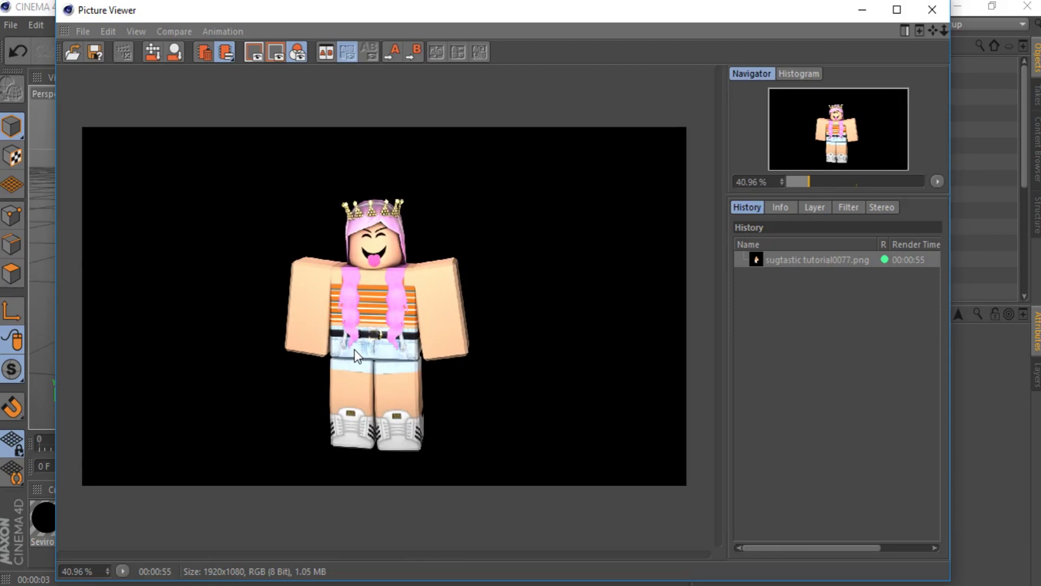